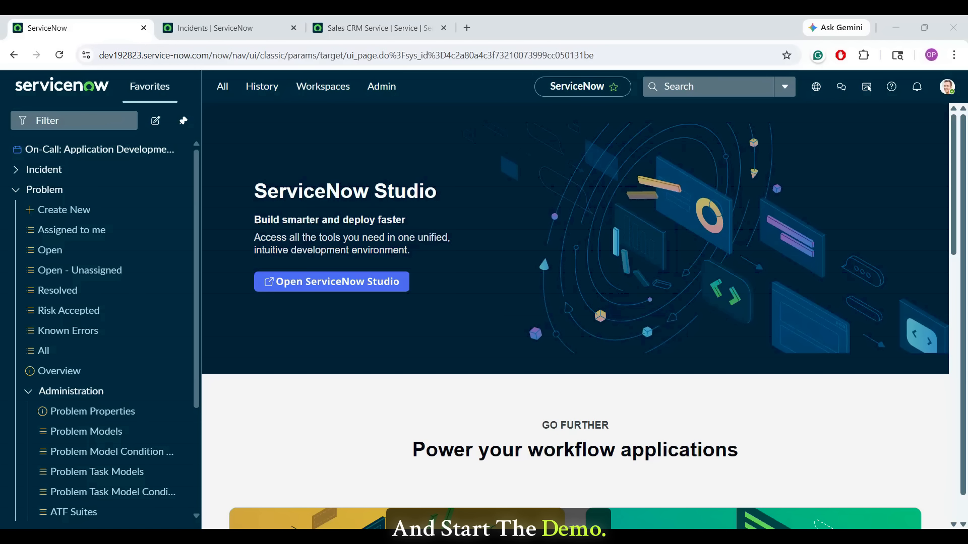
- Examine the Service and Configuration item columns in the Sales CRM Service incident list alongside the service record's related business application
{"action": "left_click", "coordinate": [49, 197]}
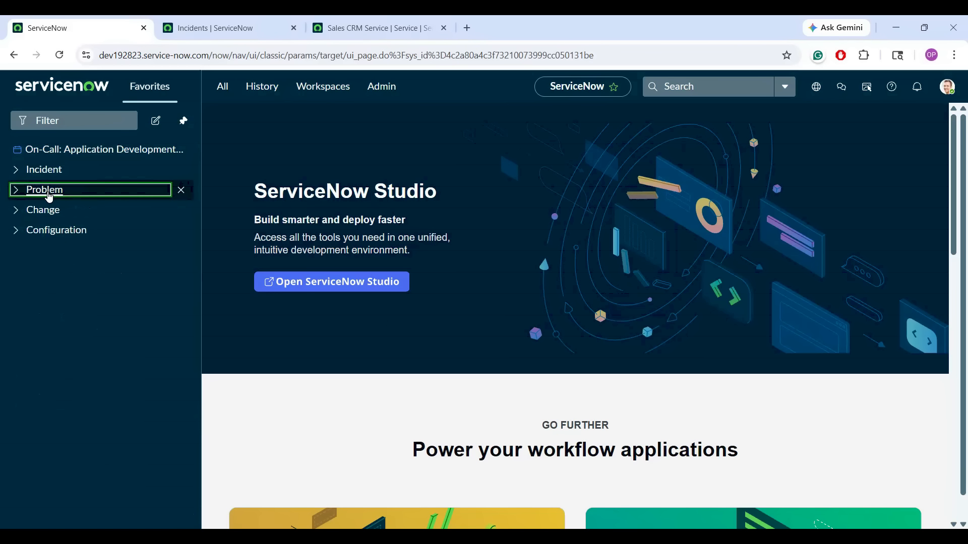
{"action": "left_click", "coordinate": [217, 20]}
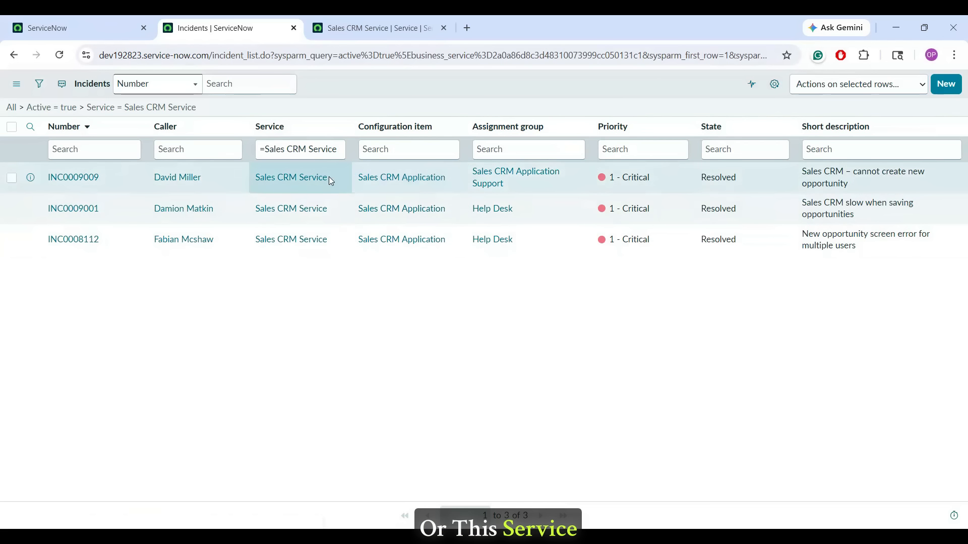
{"action": "left_click_drag", "start_coordinate": [333, 182], "coordinate": [246, 183]}
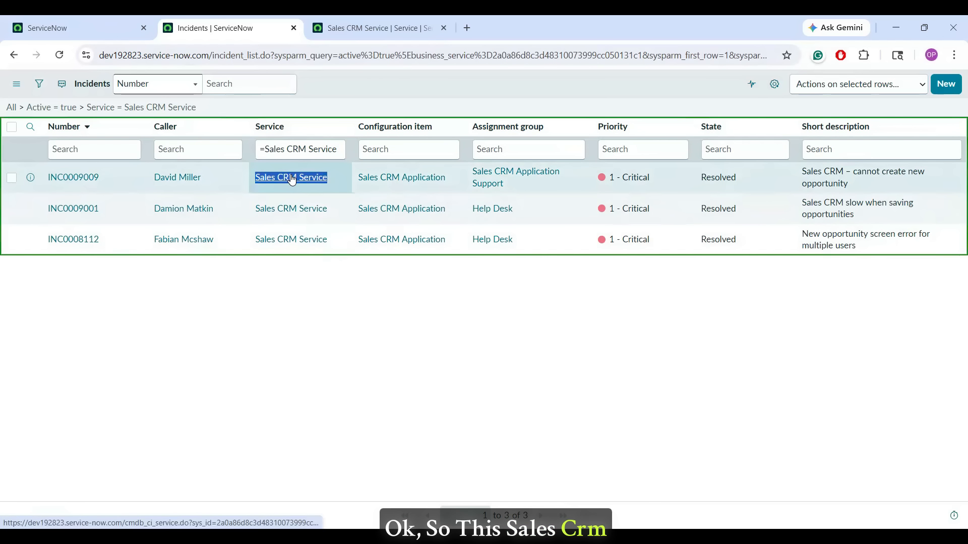
{"action": "left_click", "coordinate": [291, 179]}
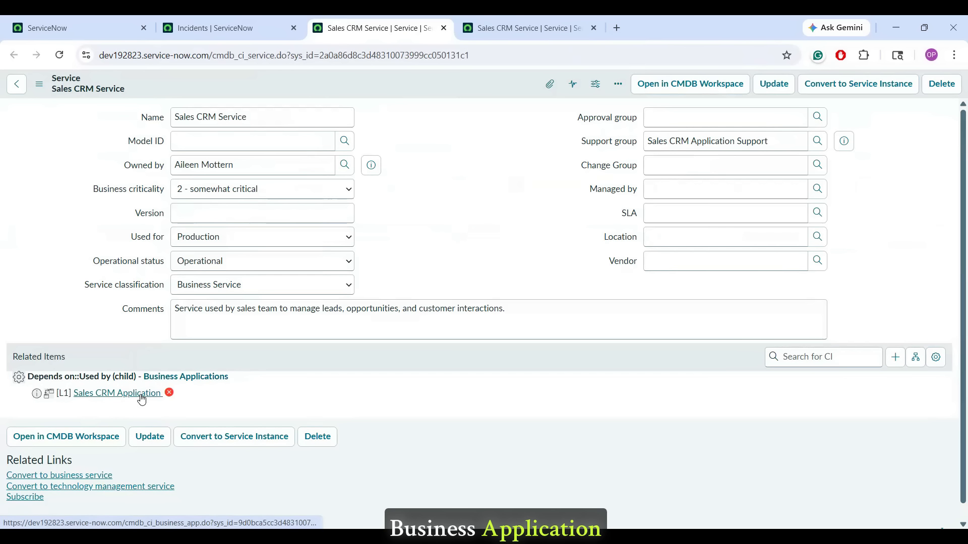
{"action": "left_click", "coordinate": [201, 21]}
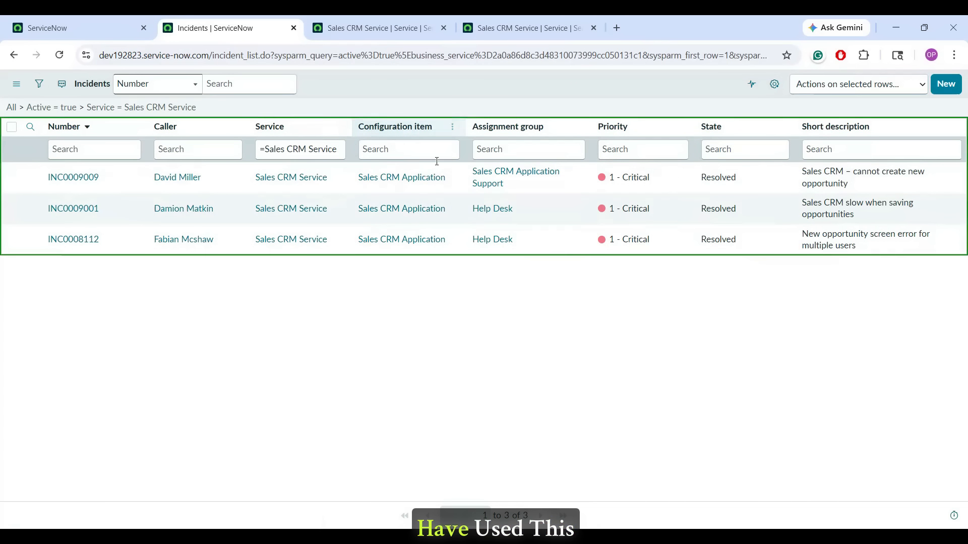
{"action": "left_click", "coordinate": [361, 17]}
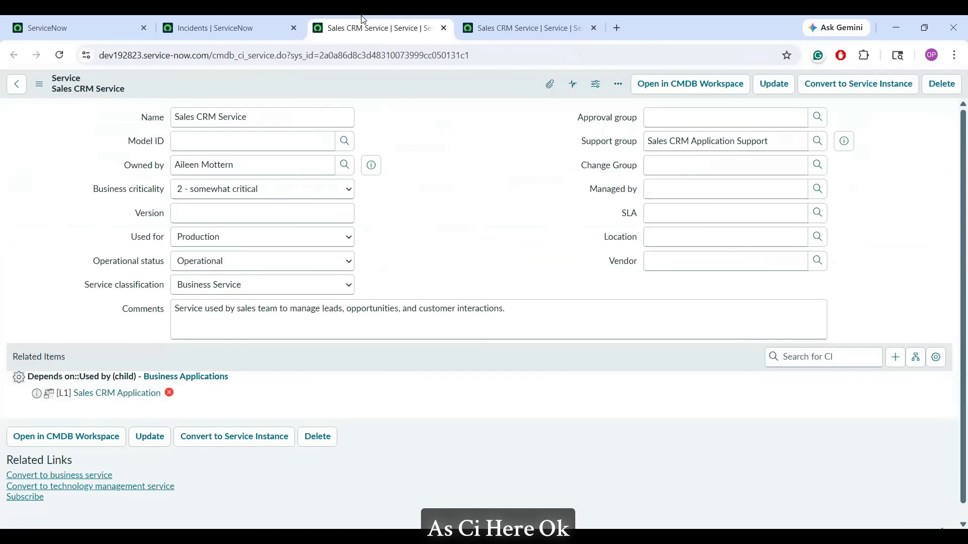
- Open the related Sales CRM Application record, examine its name and related items, and return to its parent Sales CRM Service
{"action": "left_click", "coordinate": [134, 400]}
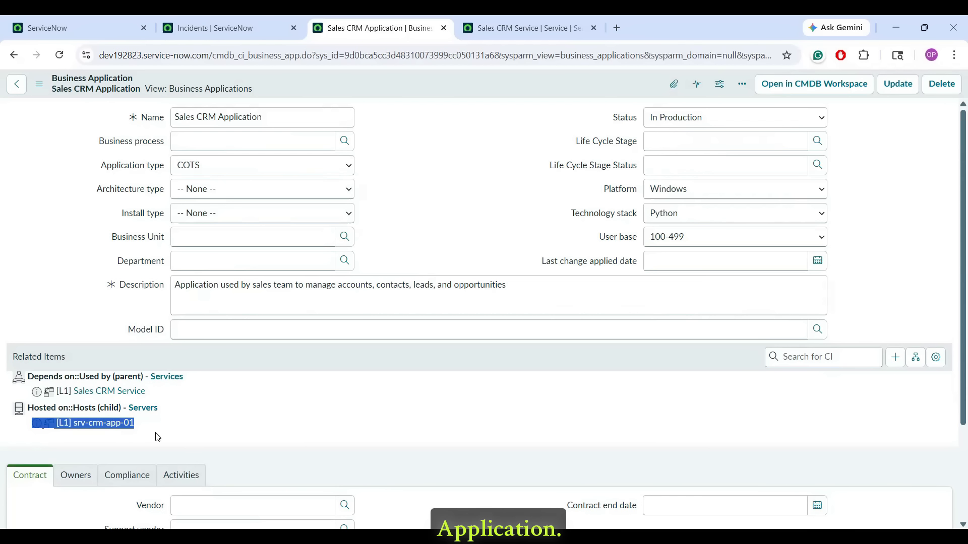
{"action": "left_click", "coordinate": [326, 117]}
{"action": "triple_click", "coordinate": [284, 117]}
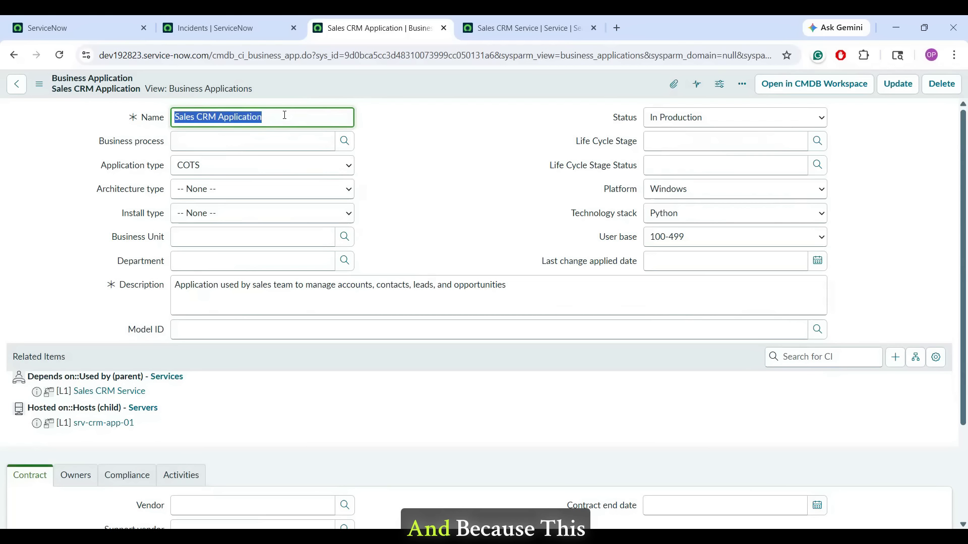
{"action": "triple_click", "coordinate": [282, 117]}
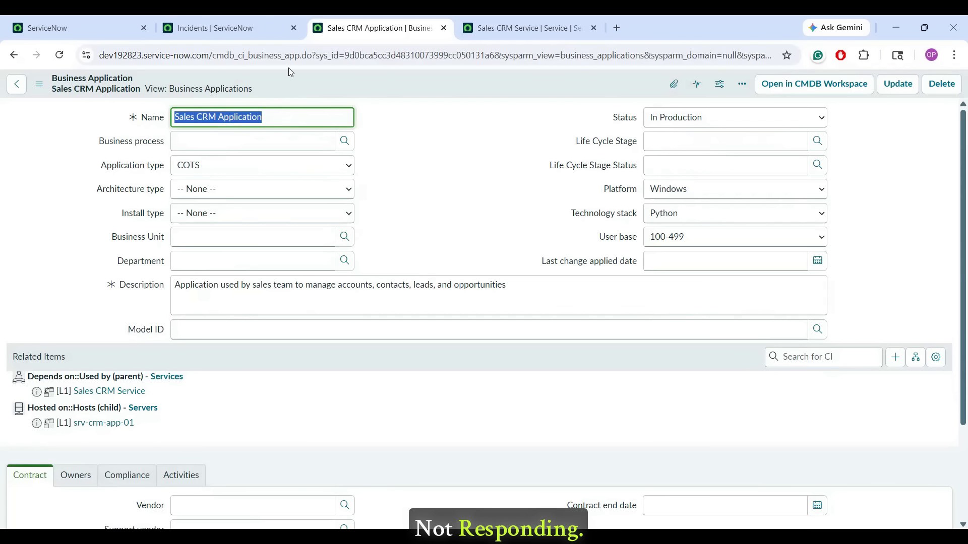
{"action": "left_click", "coordinate": [121, 392]}
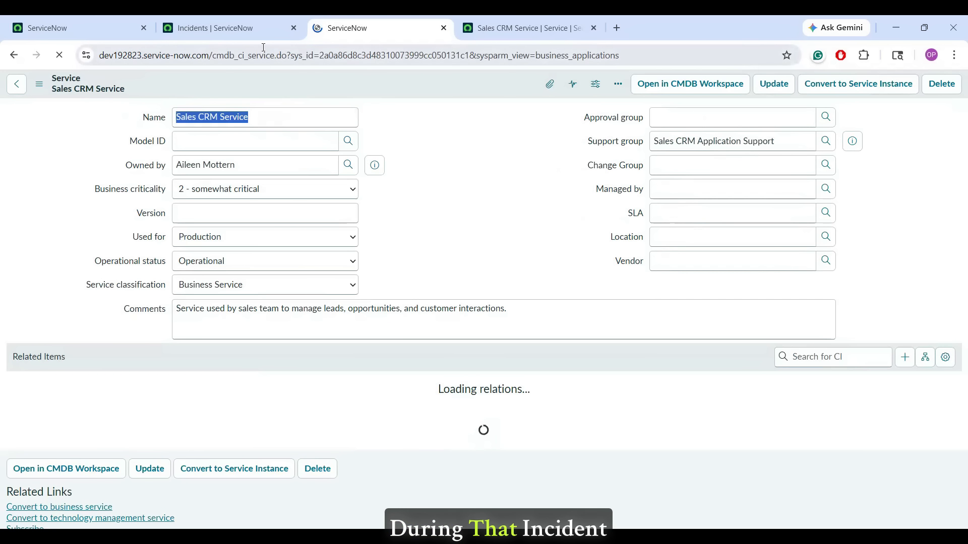
- Open incident INC0009001 from the incident list in a separate tab and check its assignment
{"action": "left_click", "coordinate": [228, 30]}
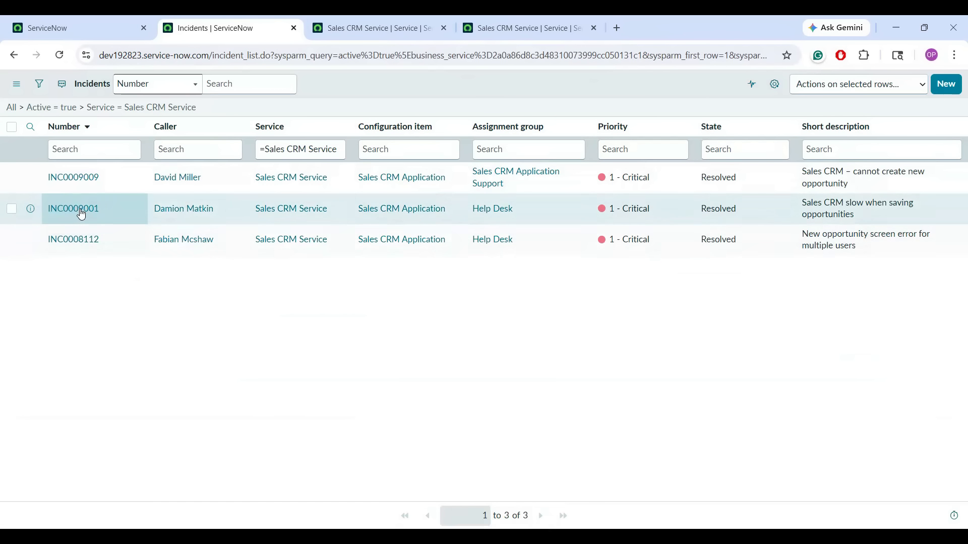
{"action": "middle_click", "coordinate": [80, 210]}
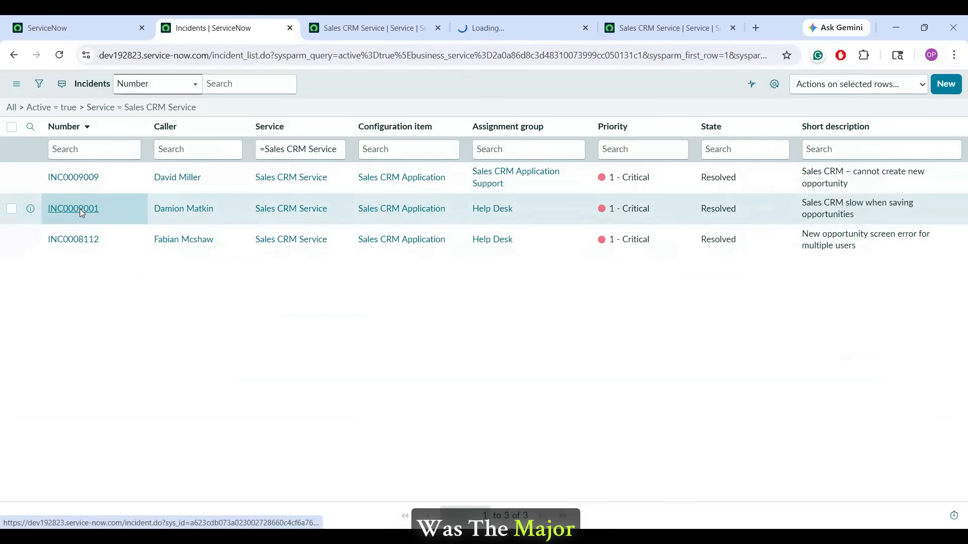
{"action": "left_click", "coordinate": [510, 18]}
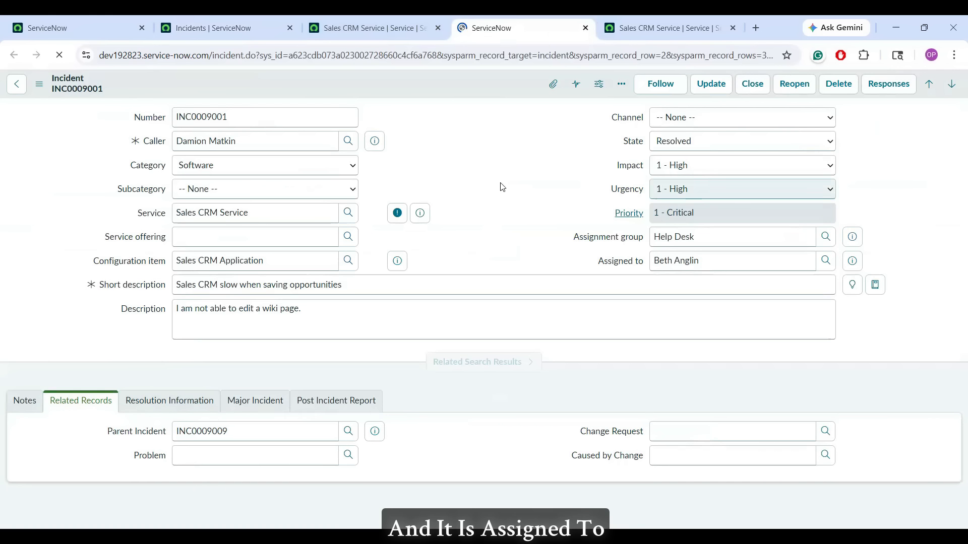
- Impersonate the agent assigned to incident INC0009001, choosing from the recent impersonations
{"action": "left_click", "coordinate": [68, 16]}
{"action": "left_click", "coordinate": [941, 90]}
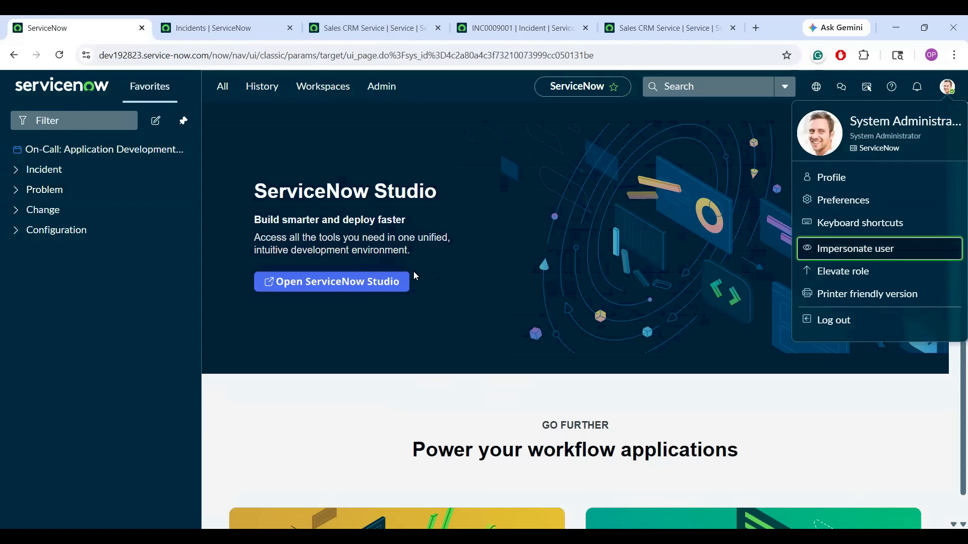
{"action": "left_click", "coordinate": [852, 249]}
{"action": "left_click", "coordinate": [384, 316]}
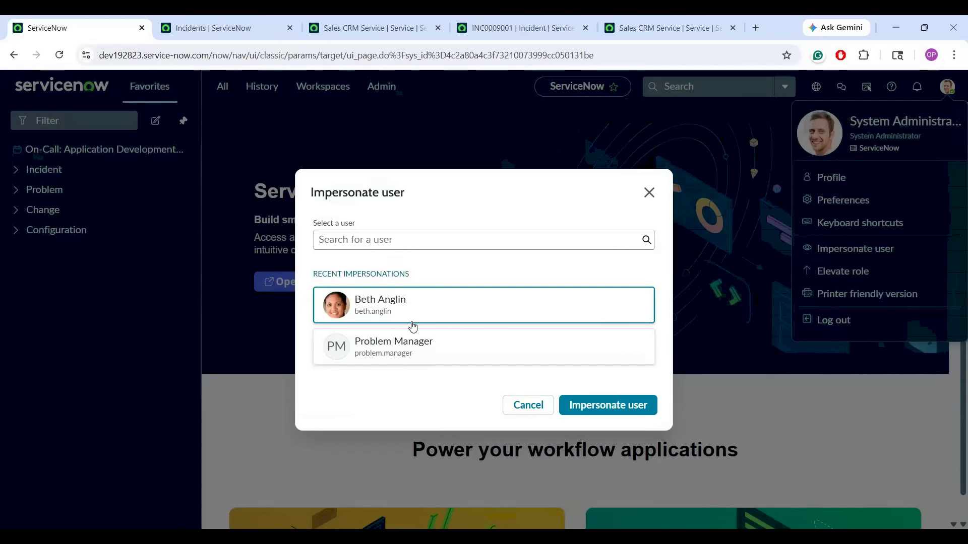
{"action": "left_click", "coordinate": [592, 420]}
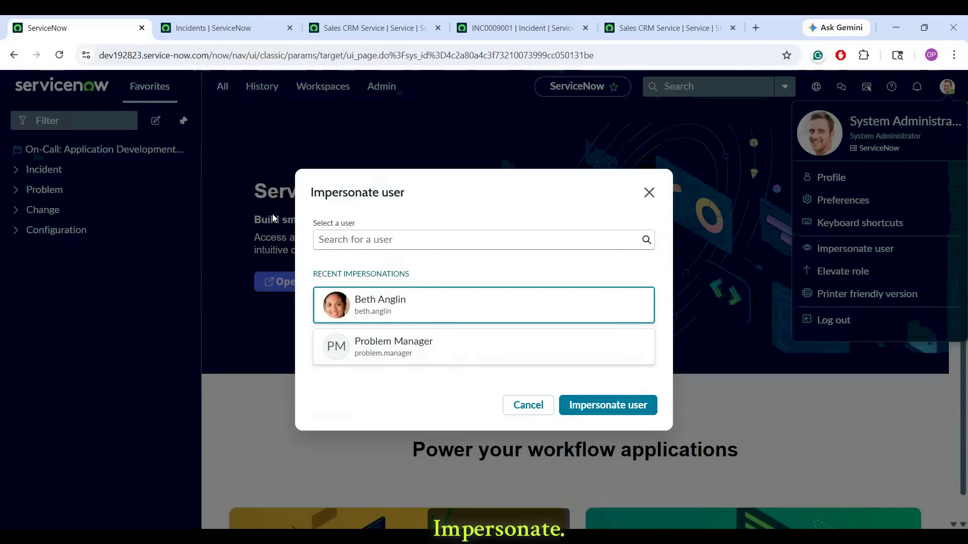
- Reload incident INC0009001 as the impersonated agent and create a problem from it
{"action": "left_click", "coordinate": [479, 19]}
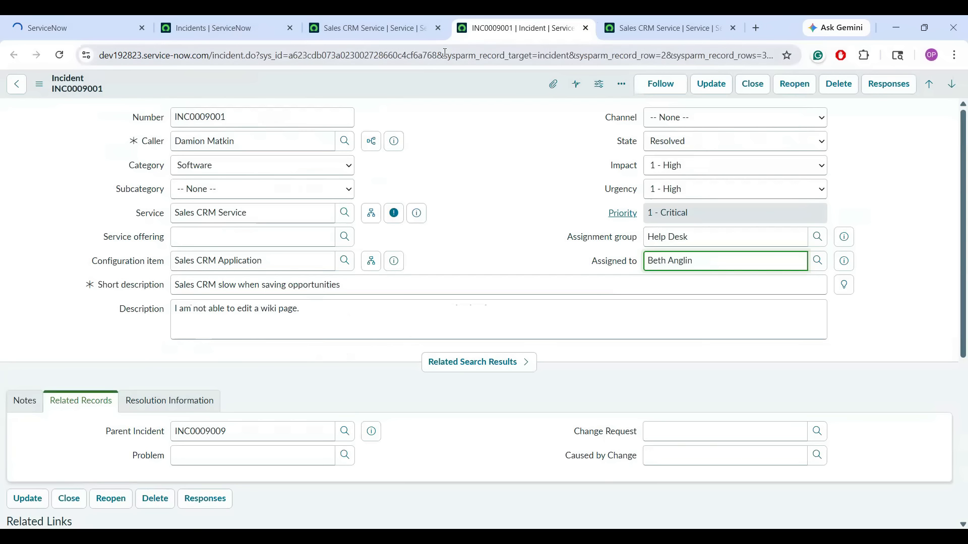
{"action": "left_click", "coordinate": [433, 58]}
{"action": "key", "text": "Return"}
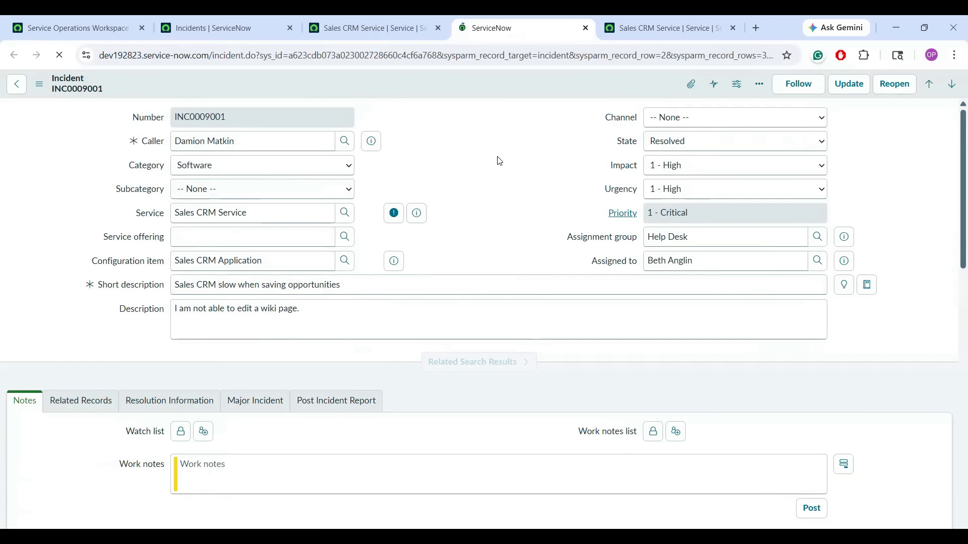
{"action": "right_click", "coordinate": [445, 82]}
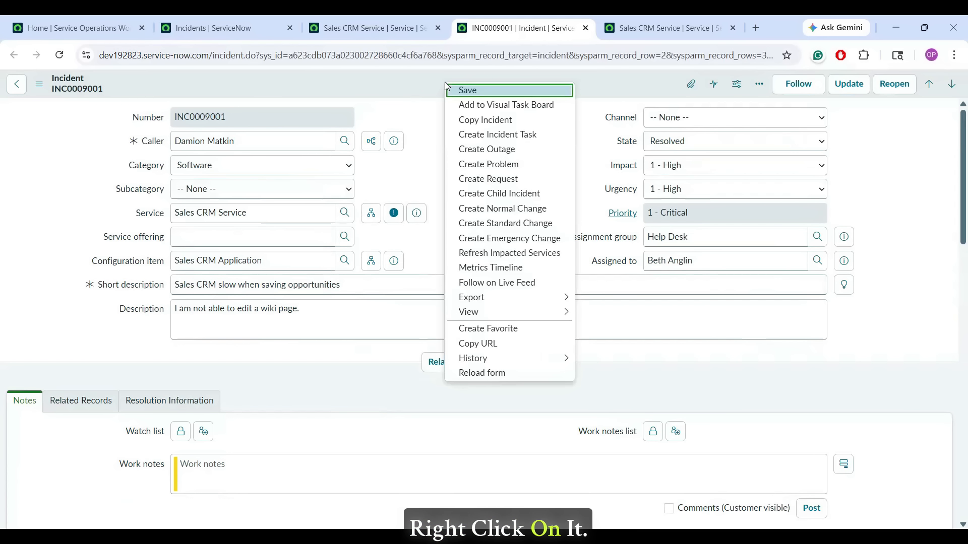
{"action": "left_click", "coordinate": [480, 164]}
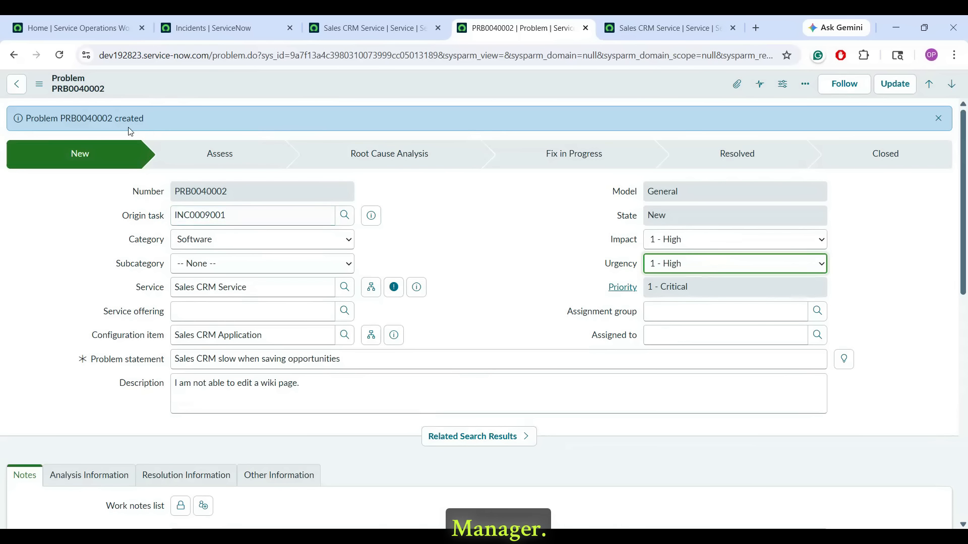
- Switch the impersonation to the Problem Manager user
{"action": "left_click", "coordinate": [84, 31]}
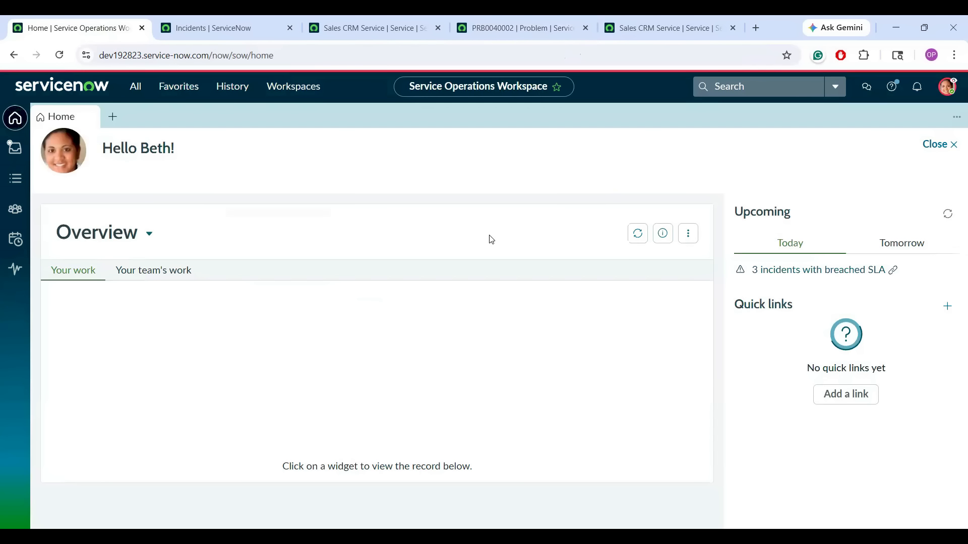
{"action": "left_click", "coordinate": [948, 86]}
{"action": "left_click", "coordinate": [852, 276]}
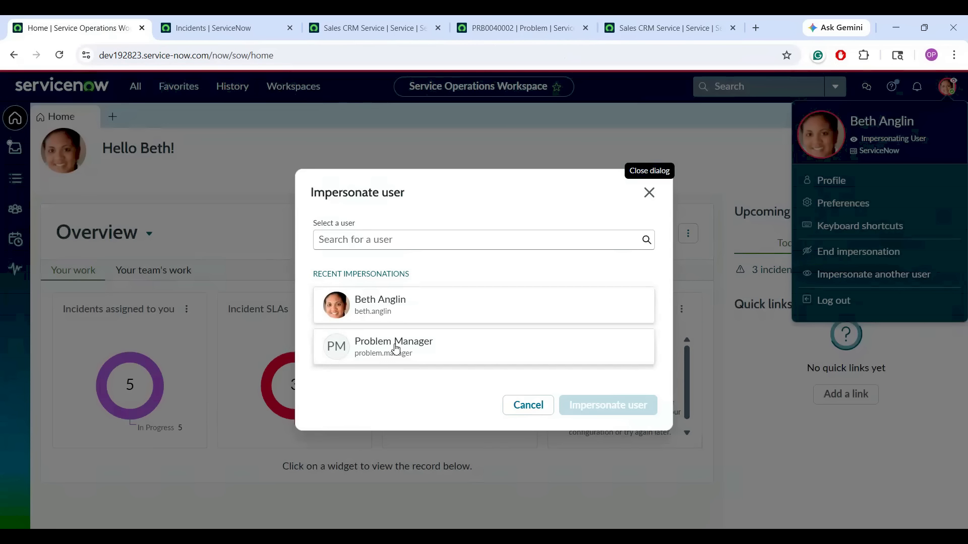
{"action": "left_click", "coordinate": [396, 348]}
{"action": "left_click", "coordinate": [616, 409]}
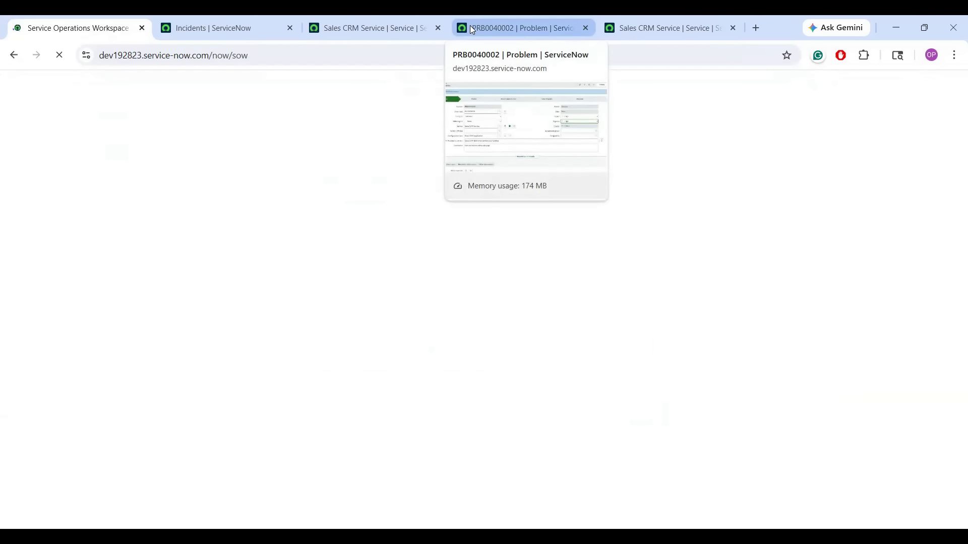
- Reload the new problem record as Problem Manager, check the impersonated account's home page, and return to the problem
{"action": "left_click", "coordinate": [471, 28]}
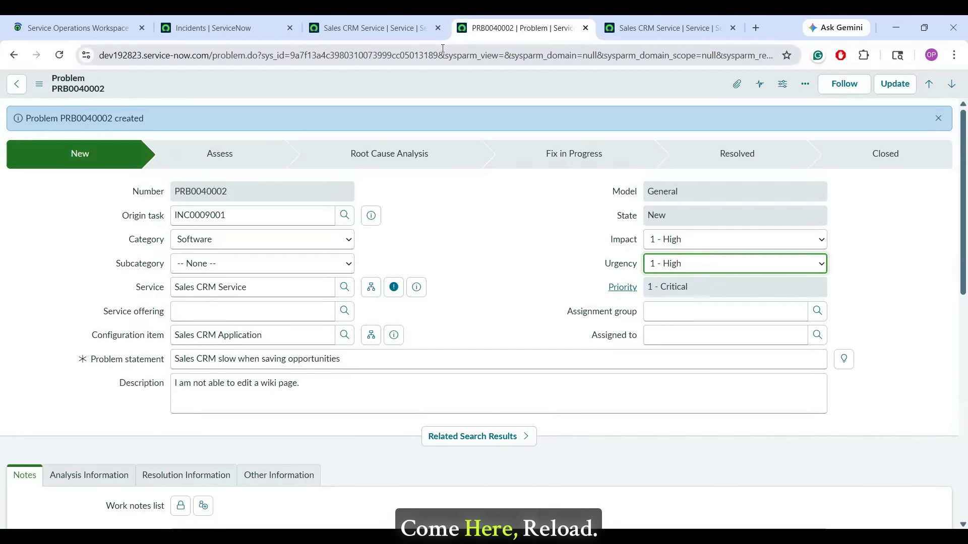
{"action": "left_click", "coordinate": [443, 50]}
{"action": "key", "text": "Return"}
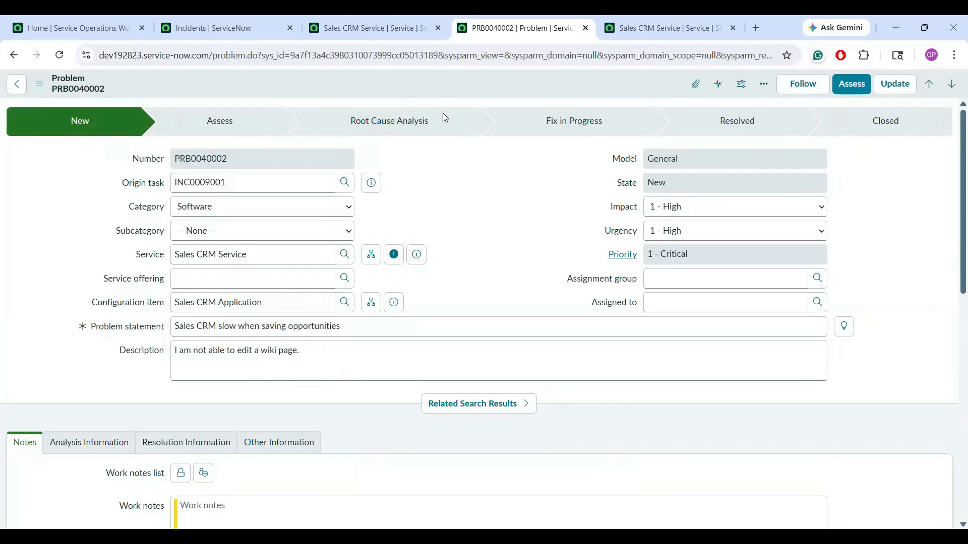
{"action": "left_click", "coordinate": [83, 29]}
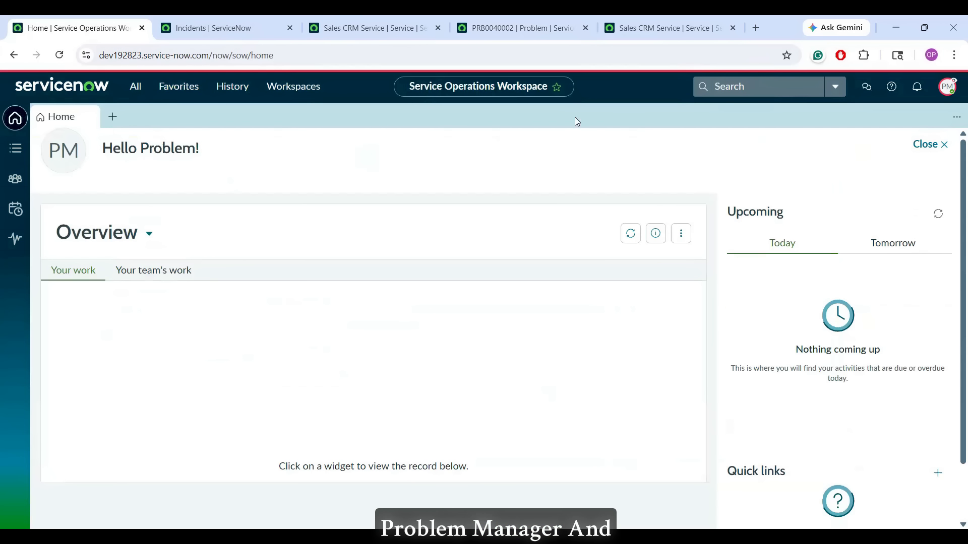
{"action": "left_click", "coordinate": [521, 28]}
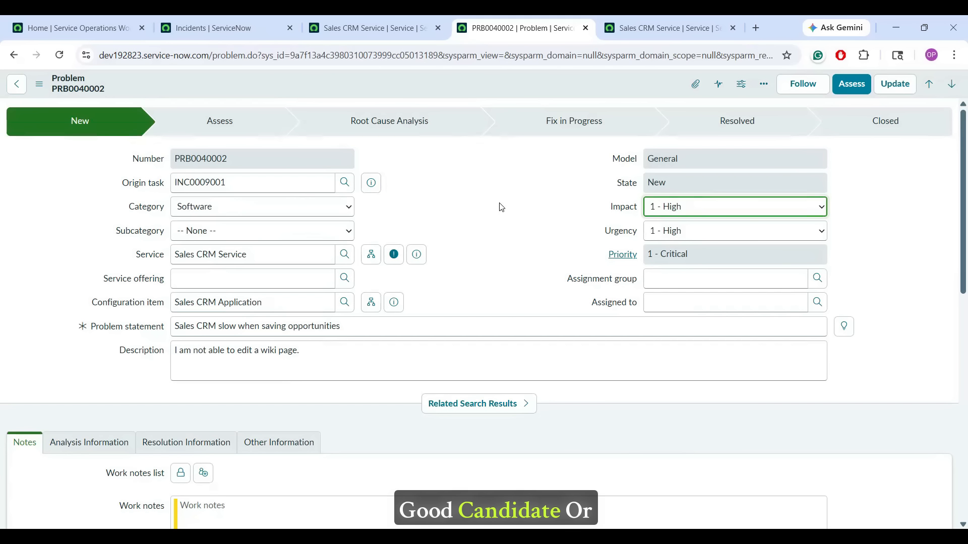
- Assign the problem to Problem Manager and move it to the Assess state
{"action": "left_click", "coordinate": [734, 307]}
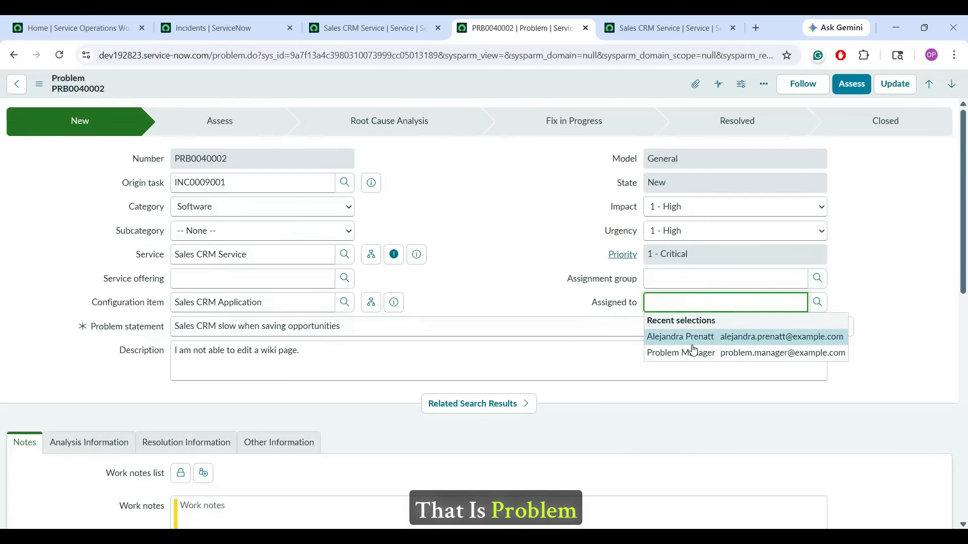
{"action": "left_click", "coordinate": [701, 353]}
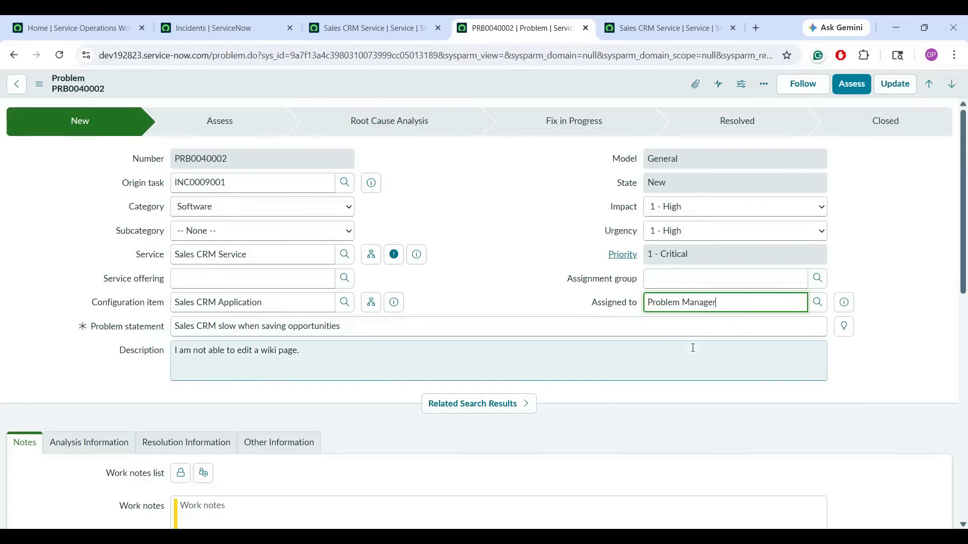
{"action": "left_click", "coordinate": [852, 84]}
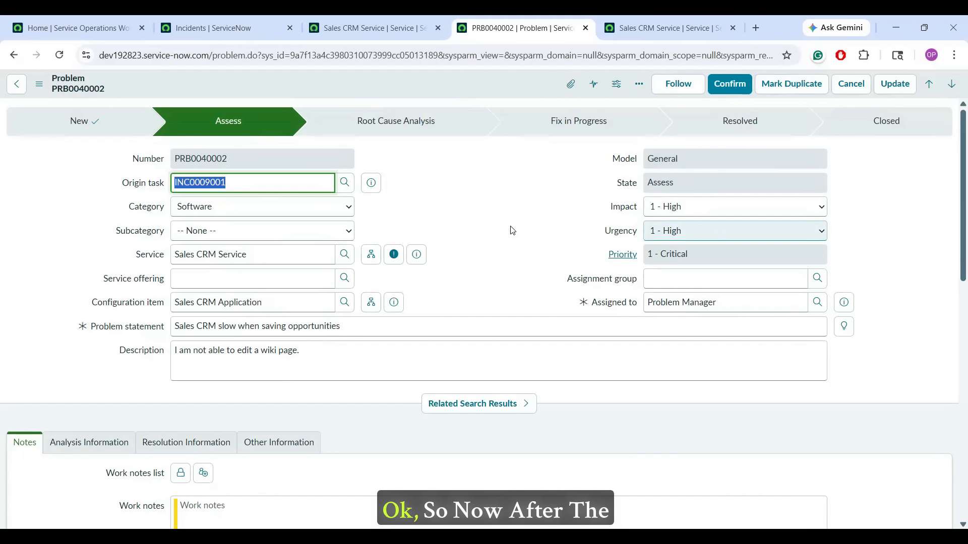
- Set the problem's urgency to 2 - Medium
{"action": "left_click", "coordinate": [485, 196]}
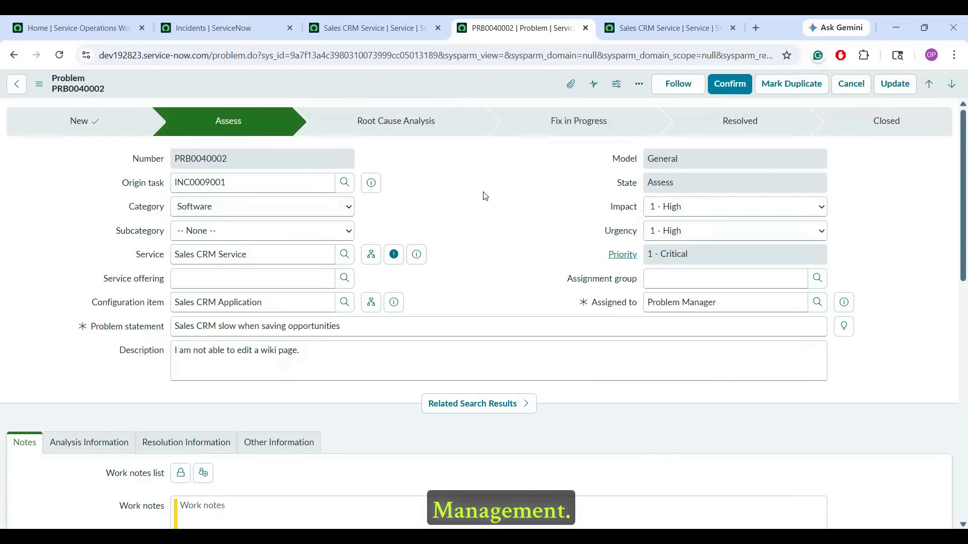
{"action": "left_click", "coordinate": [701, 234]}
{"action": "left_click", "coordinate": [690, 266]}
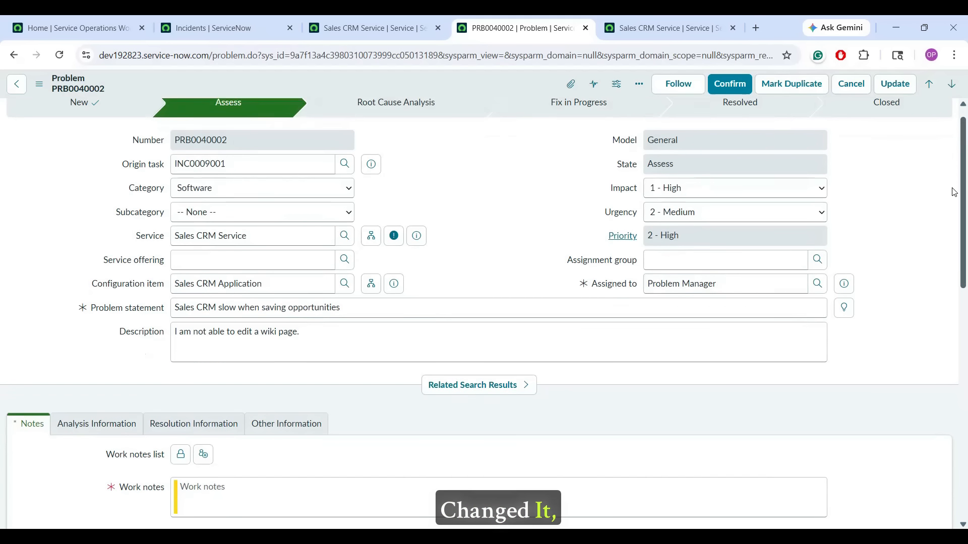
- Enter the mandatory work note "Problem confirmed. Assessment complete." on the problem
{"action": "scroll", "coordinate": [954, 174], "scroll_direction": "down", "scroll_amount": 2}
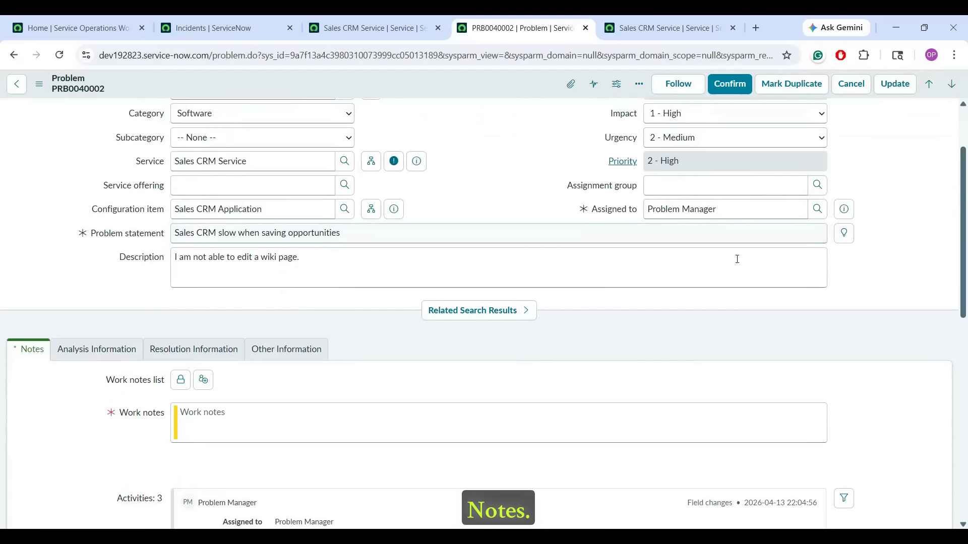
{"action": "left_click", "coordinate": [687, 418]}
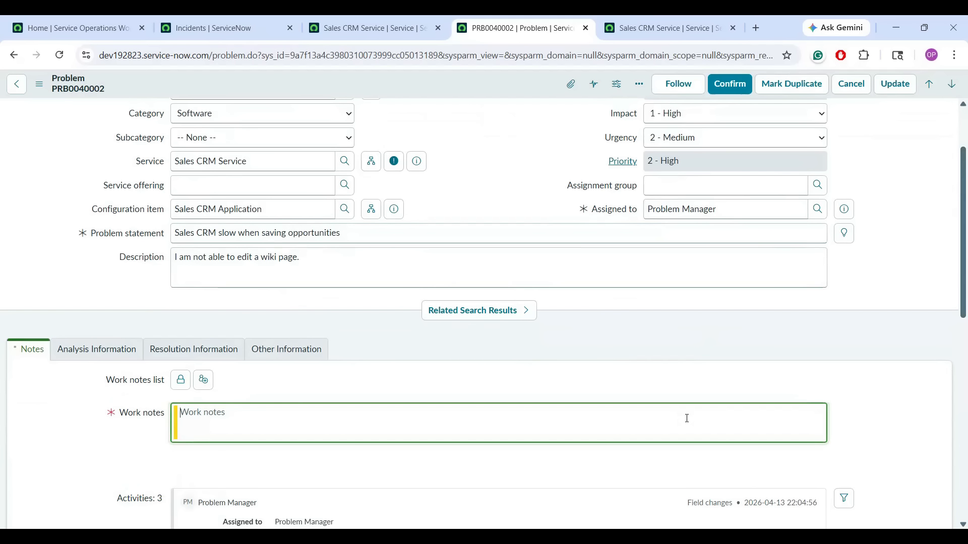
{"action": "type", "text": "Problem confirmed. Assessment complete."}
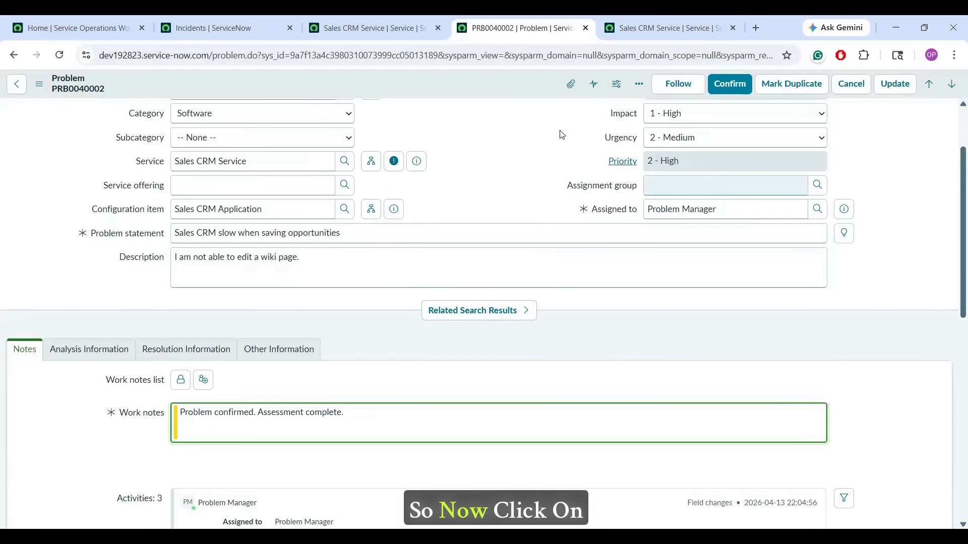
- Confirm the assessed problem to advance it to the Root Cause Analysis state
{"action": "left_click", "coordinate": [733, 89]}
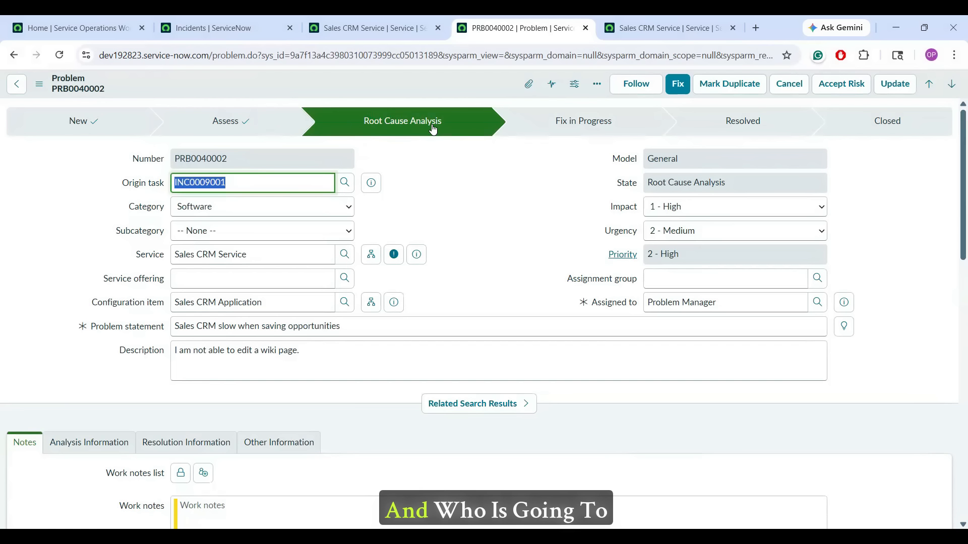
{"action": "left_click", "coordinate": [485, 212]}
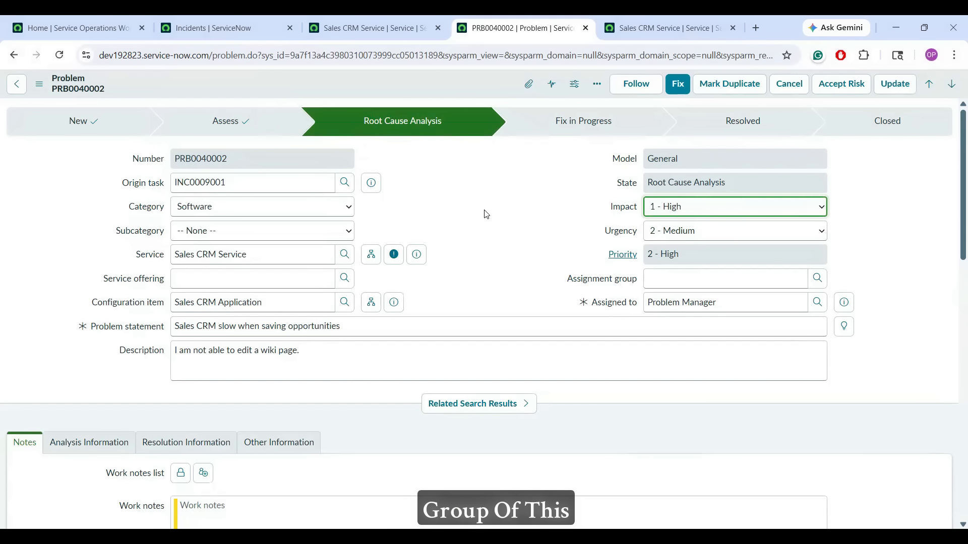
{"action": "triple_click", "coordinate": [272, 299]}
{"action": "left_click", "coordinate": [408, 169]}
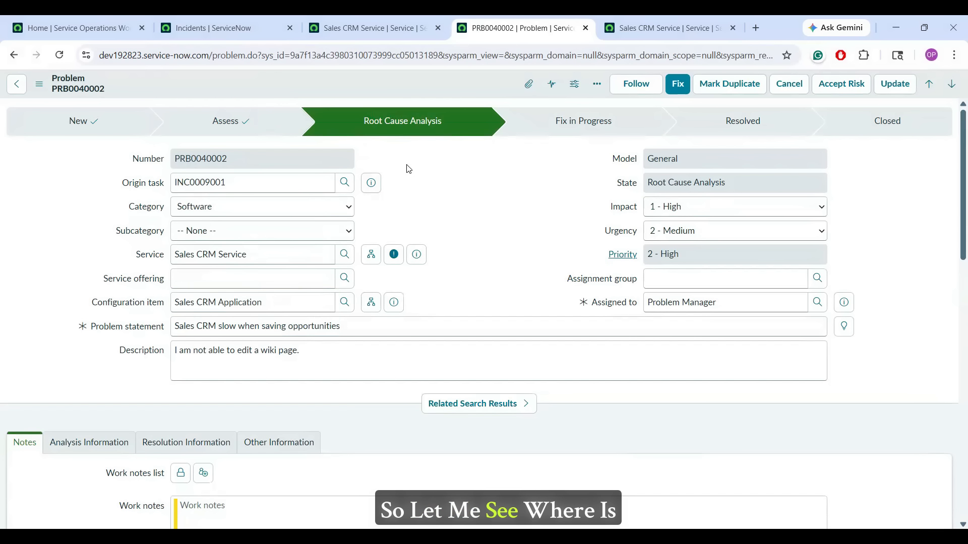
- Copy the support group name Sales CRM Application Support from the Sales CRM Service record
{"action": "left_click", "coordinate": [331, 35]}
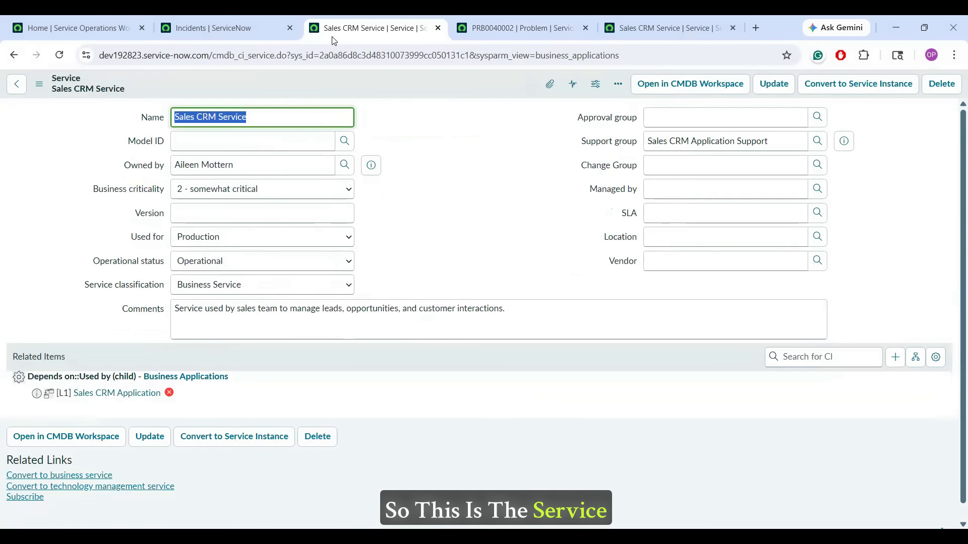
{"action": "left_click", "coordinate": [401, 123]}
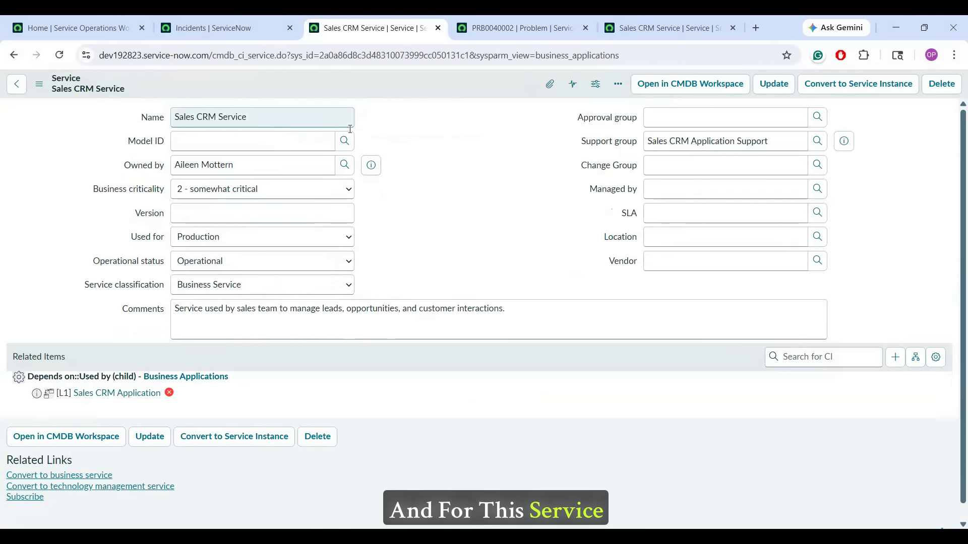
{"action": "left_click", "coordinate": [664, 141]}
{"action": "triple_click", "coordinate": [664, 142]}
{"action": "key", "text": "ctrl+c"}
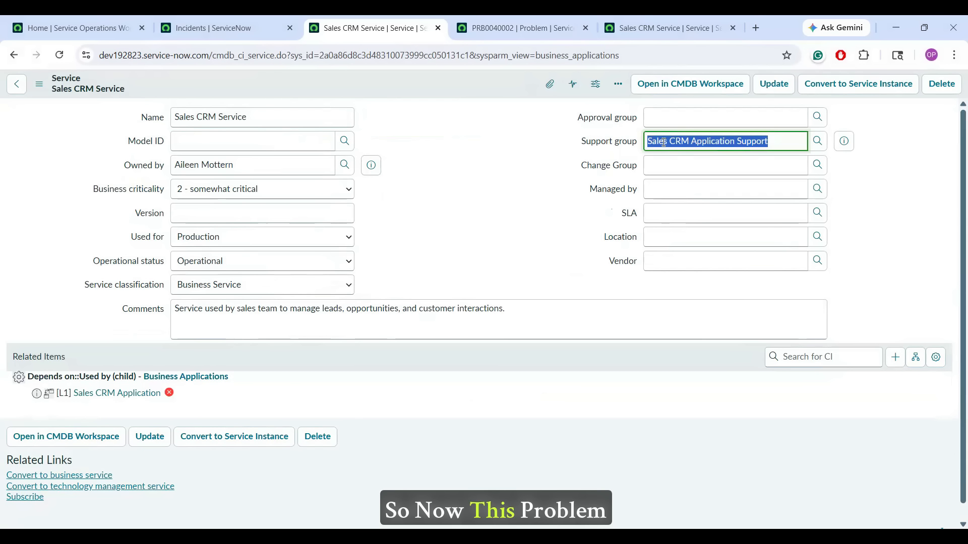
- Return to the problem record and clear Problem Manager from its Assigned to field
{"action": "left_click", "coordinate": [492, 18]}
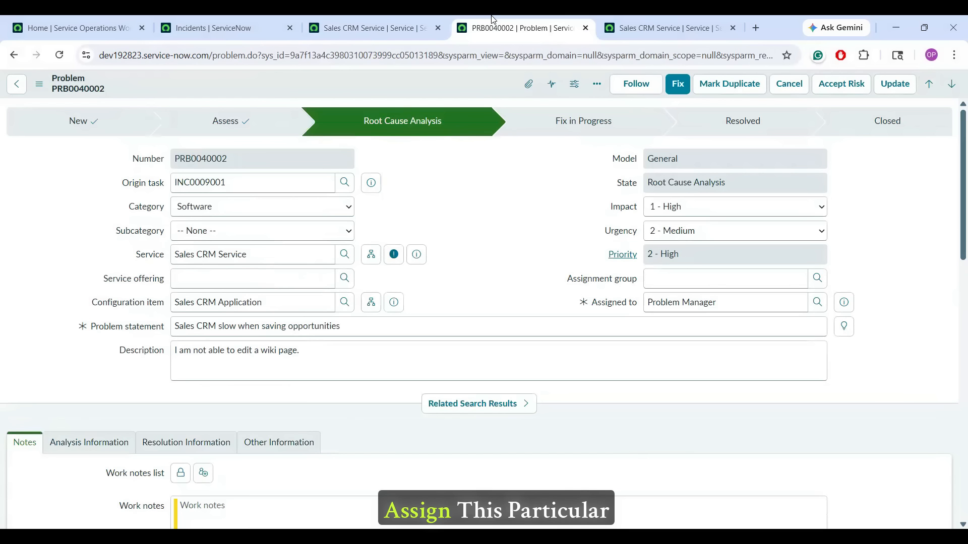
{"action": "left_click", "coordinate": [482, 190]}
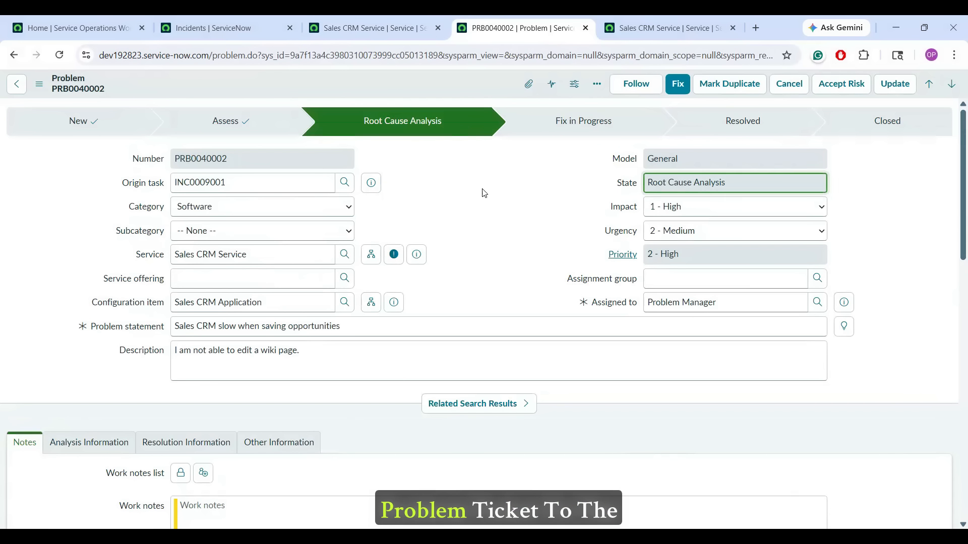
{"action": "double_click", "coordinate": [745, 310]}
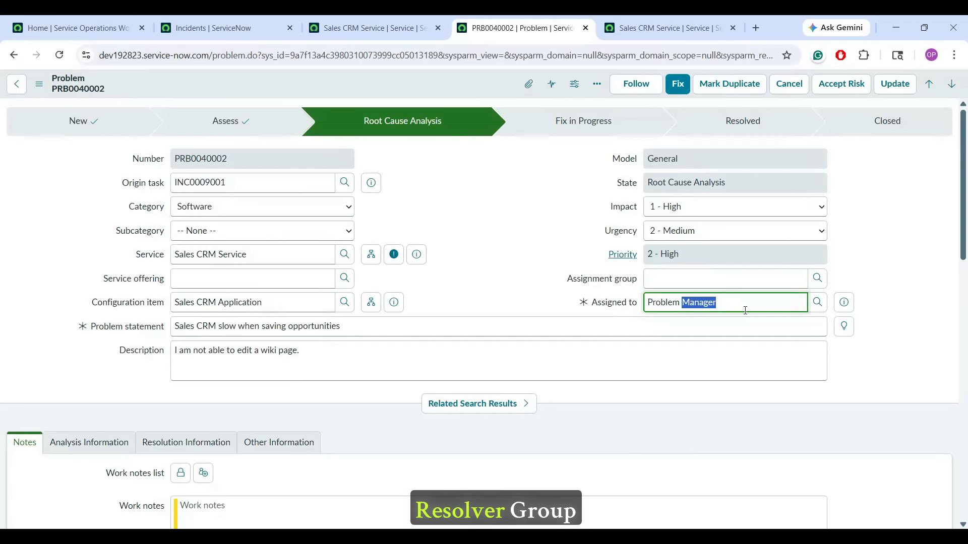
{"action": "key", "text": "BackSpace"}
{"action": "key", "text": "BackSpace"}
{"action": "key", "text": "BackSpace"}
{"action": "key", "text": "BackSpace"}
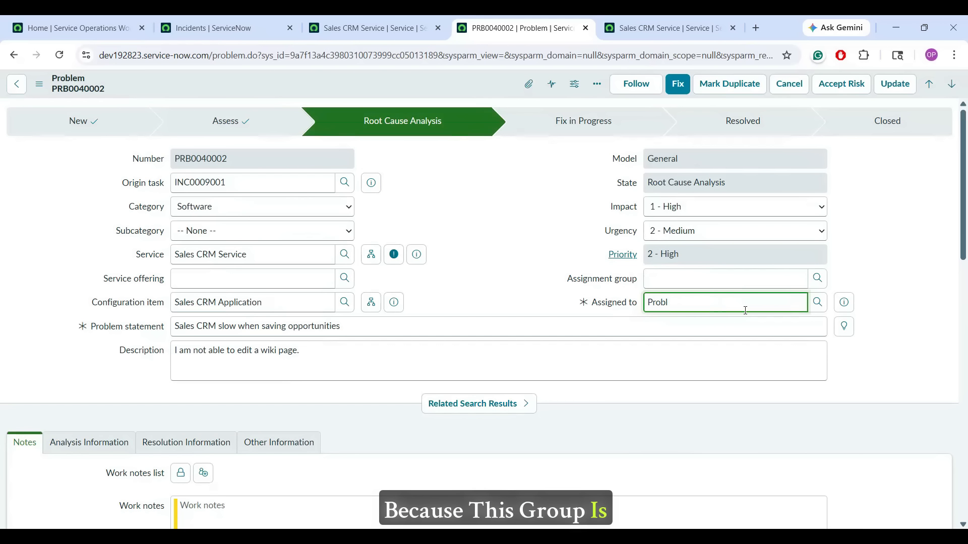
{"action": "key", "text": "BackSpace"}
{"action": "key", "text": "BackSpace"}
{"action": "key", "text": "BackSpace"}
{"action": "key", "text": "BackSpace"}
{"action": "key", "text": "BackSpace"}
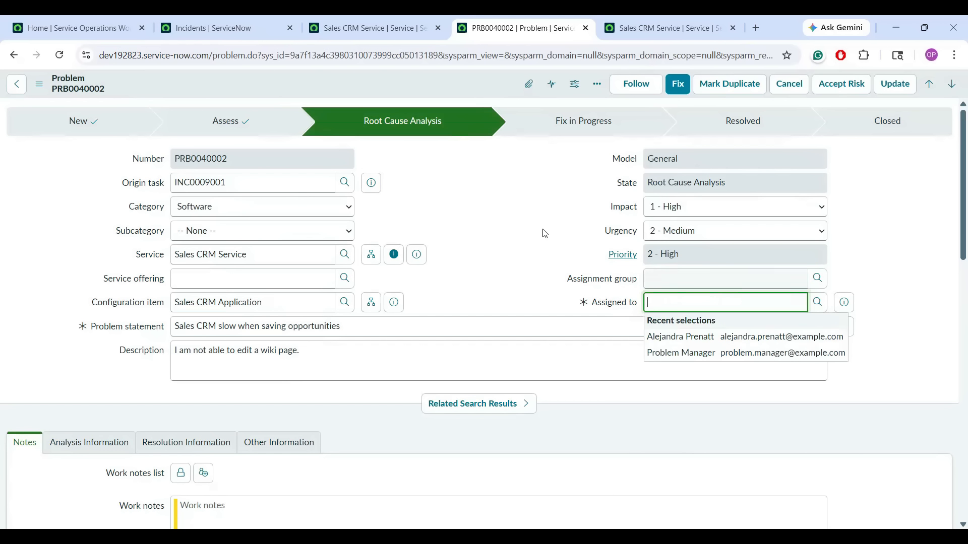
{"action": "left_click", "coordinate": [537, 231]}
{"action": "left_click", "coordinate": [536, 231]}
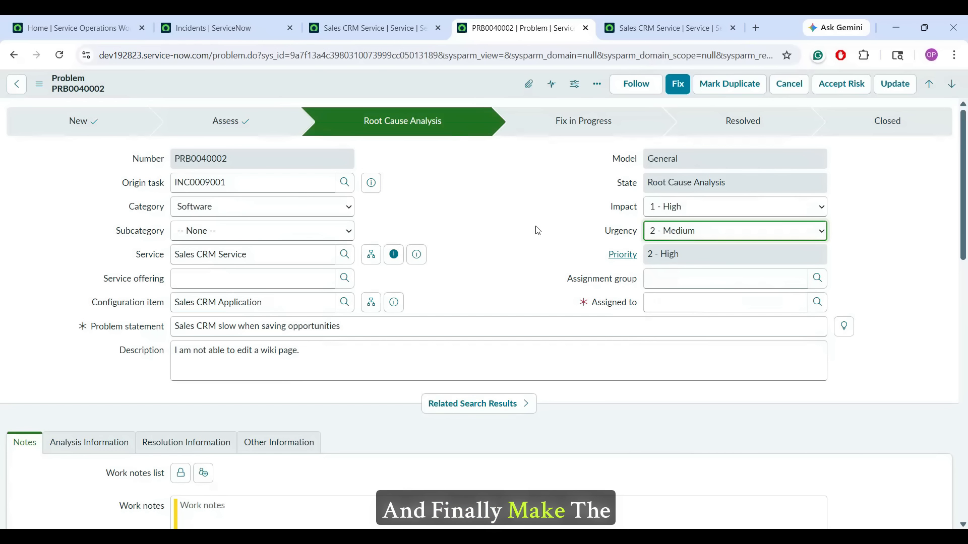
- Set the problem's assignment group to the copied Sales CRM Application Support
{"action": "left_click", "coordinate": [675, 278]}
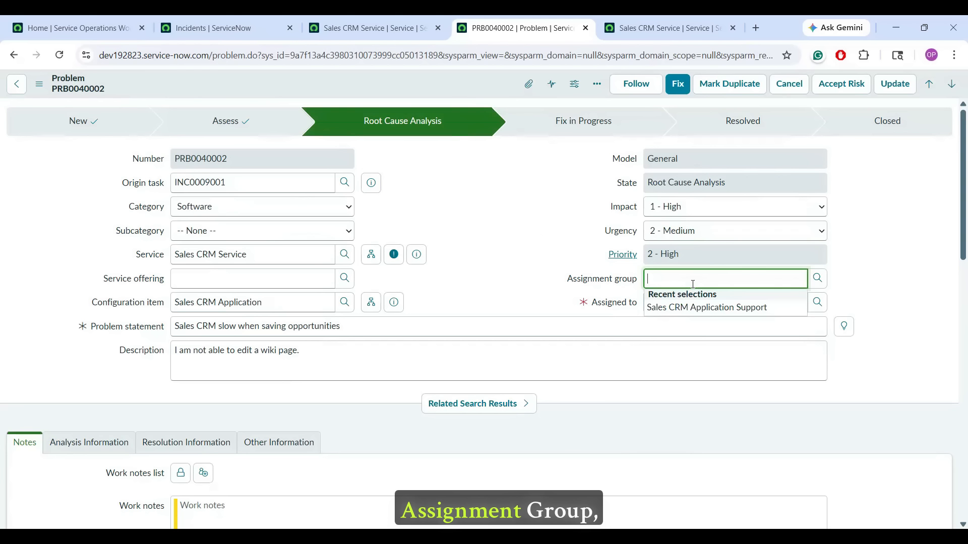
{"action": "key", "text": "ctrl+v"}
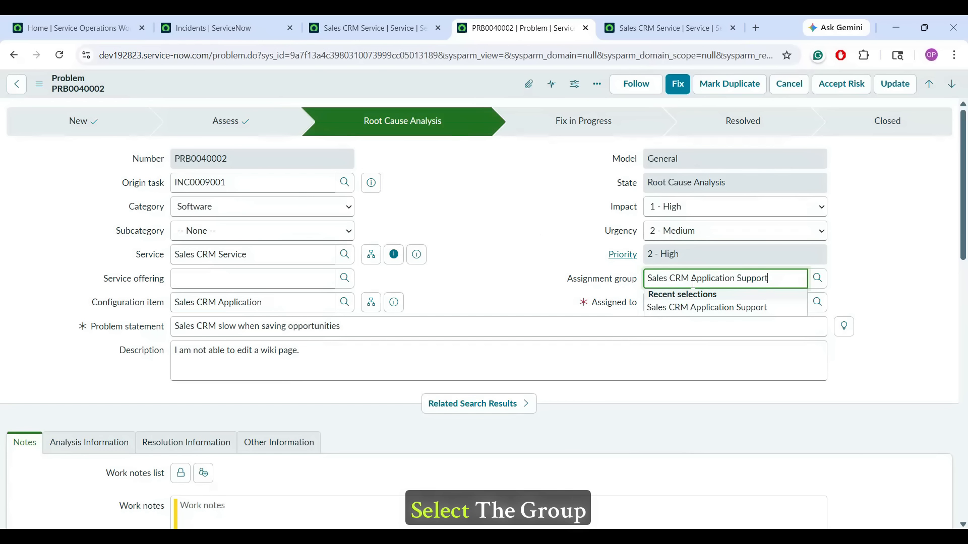
{"action": "left_click", "coordinate": [544, 253]}
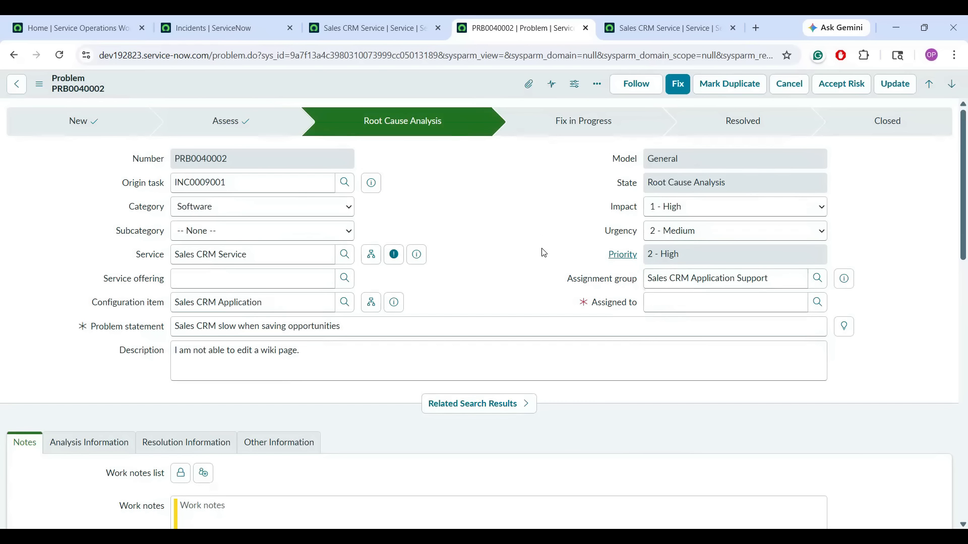
- Assign the problem to the recently selected support group member and save the record
{"action": "left_click", "coordinate": [721, 303]}
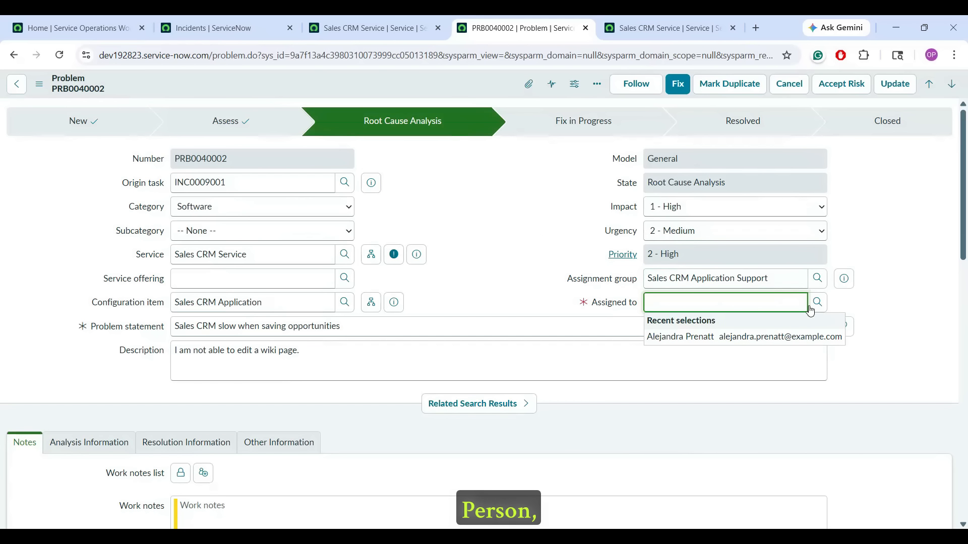
{"action": "left_click", "coordinate": [679, 342]}
{"action": "left_click", "coordinate": [491, 231]}
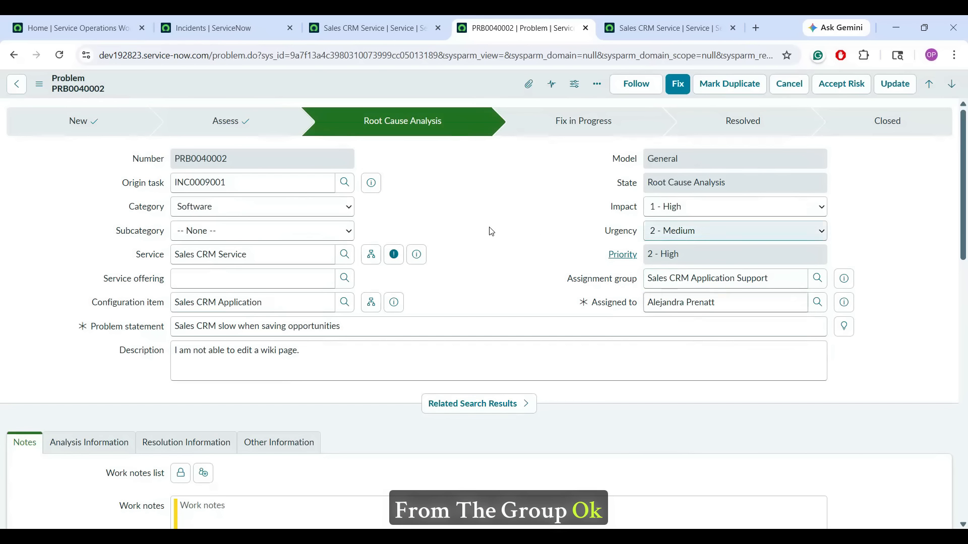
{"action": "right_click", "coordinate": [489, 82]}
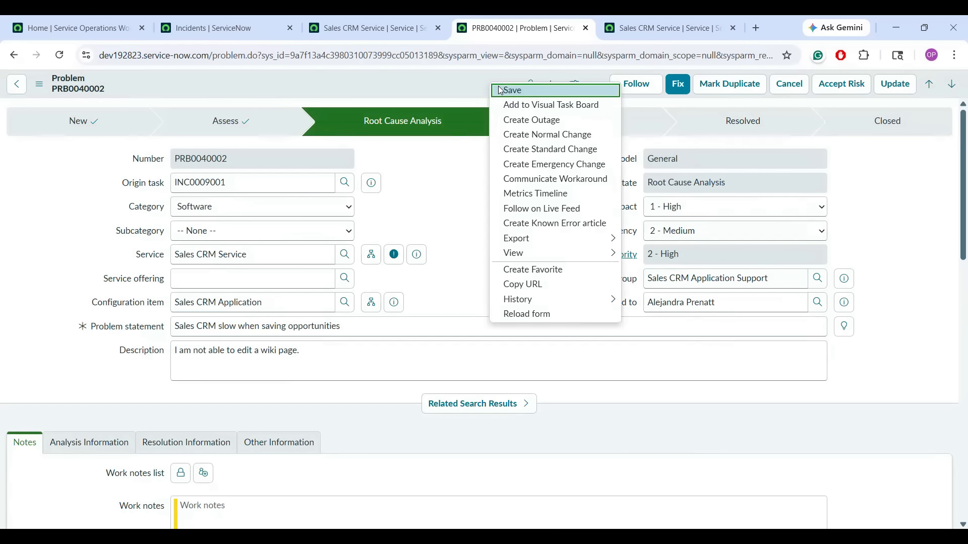
{"action": "left_click", "coordinate": [501, 90]}
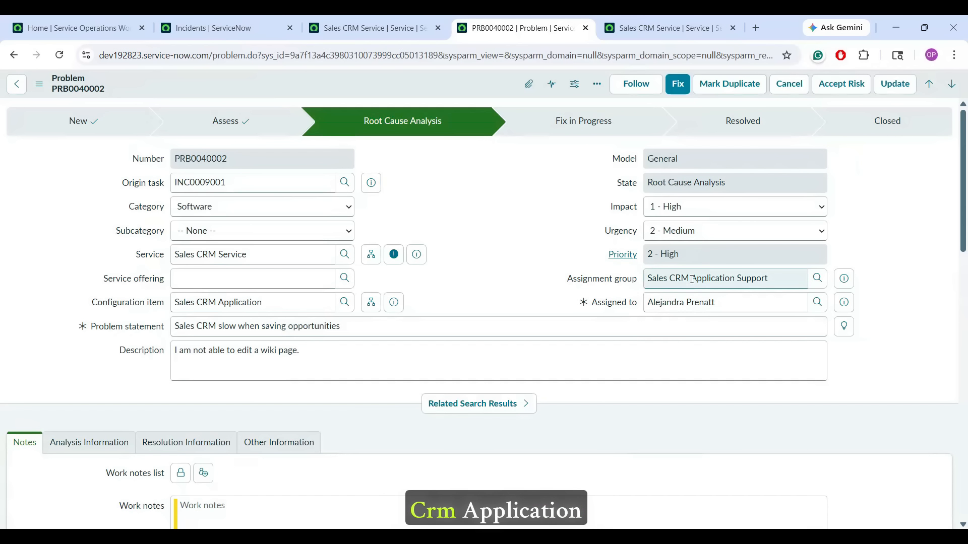
{"action": "triple_click", "coordinate": [778, 278]}
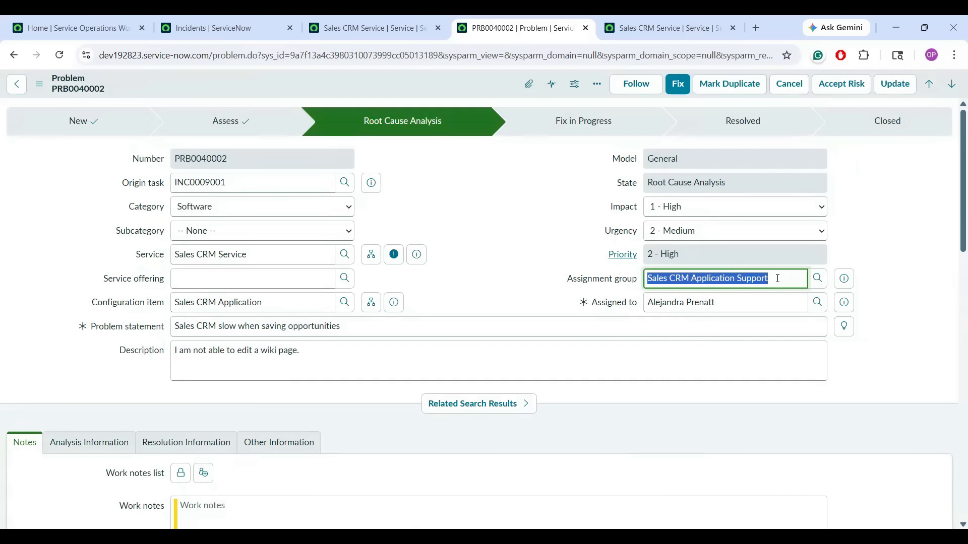
{"action": "left_click", "coordinate": [495, 259]}
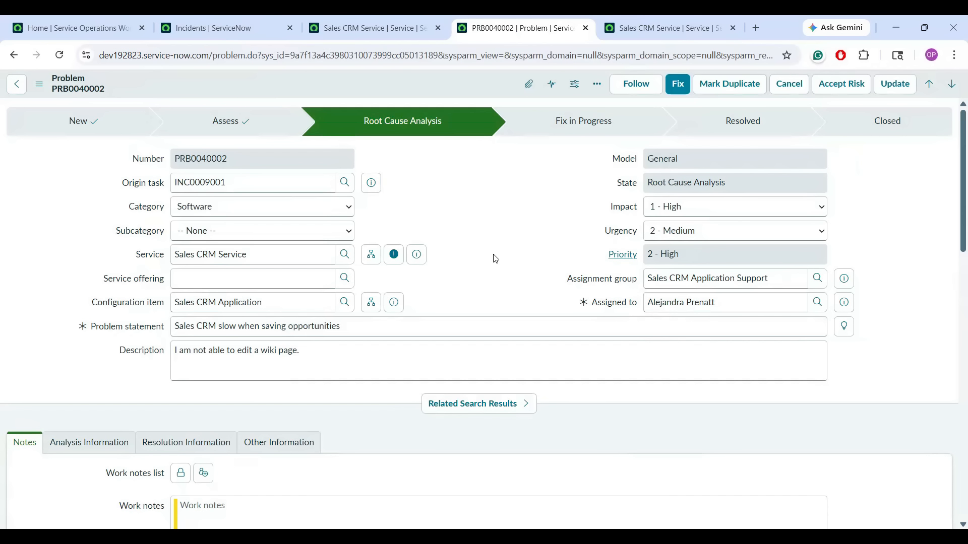
{"action": "triple_click", "coordinate": [714, 301]}
{"action": "left_click", "coordinate": [555, 281]}
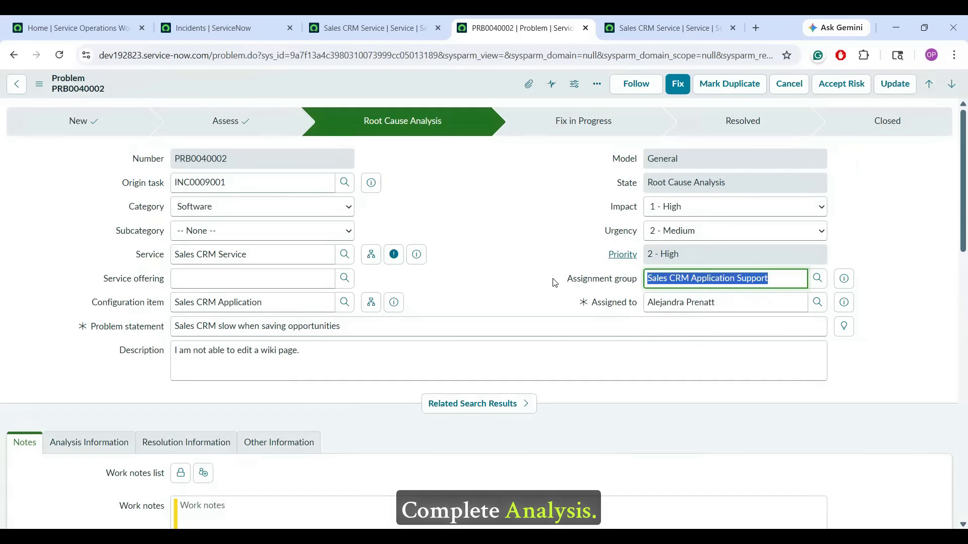
{"action": "left_click", "coordinate": [433, 172]}
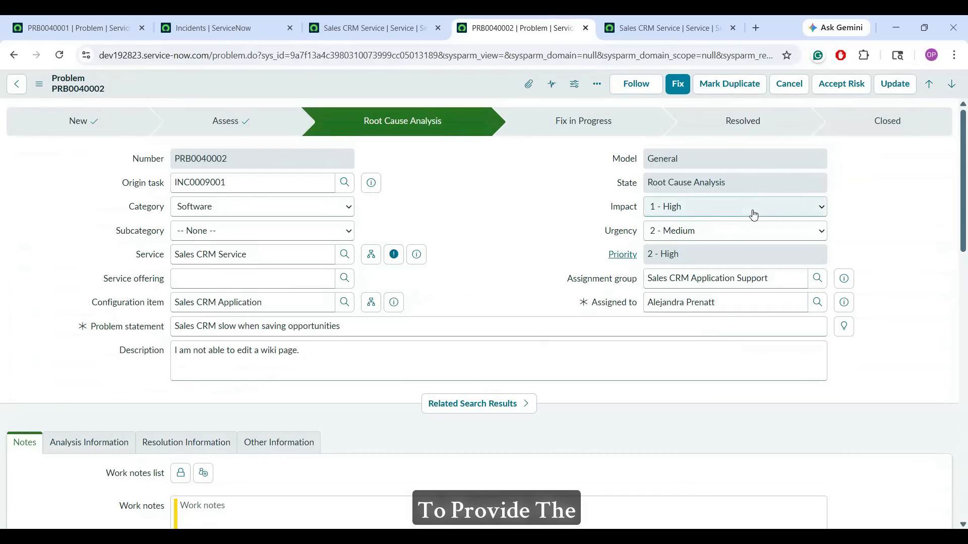
- Clear the resolution notes copied from the parent incident out of the Workaround field in the problem's analysis information
{"action": "scroll", "coordinate": [955, 162], "scroll_direction": "down", "scroll_amount": 5}
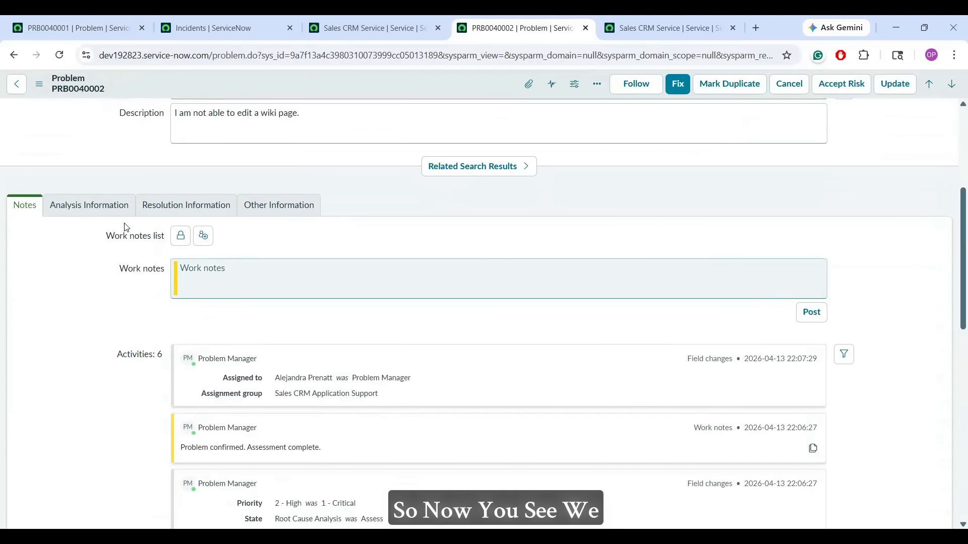
{"action": "left_click", "coordinate": [101, 209]}
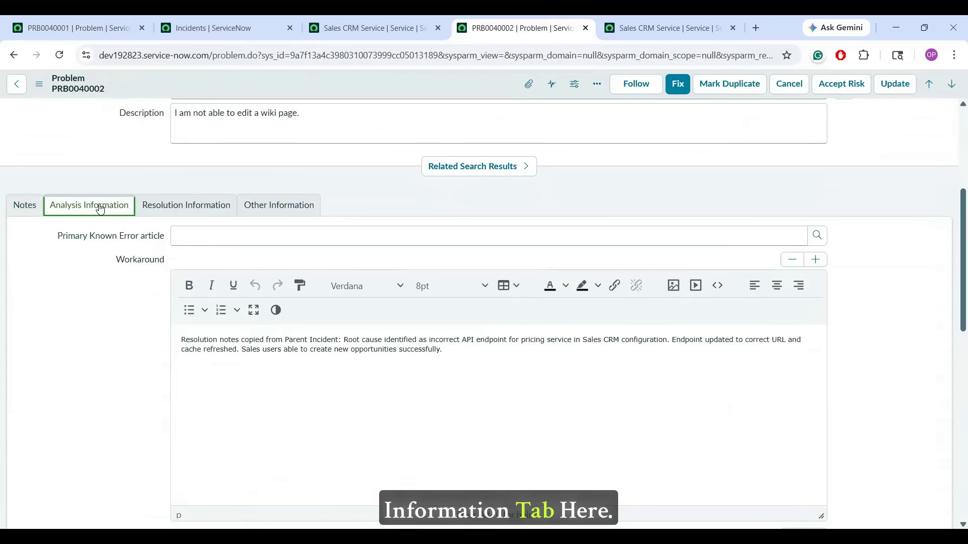
{"action": "triple_click", "coordinate": [256, 342]}
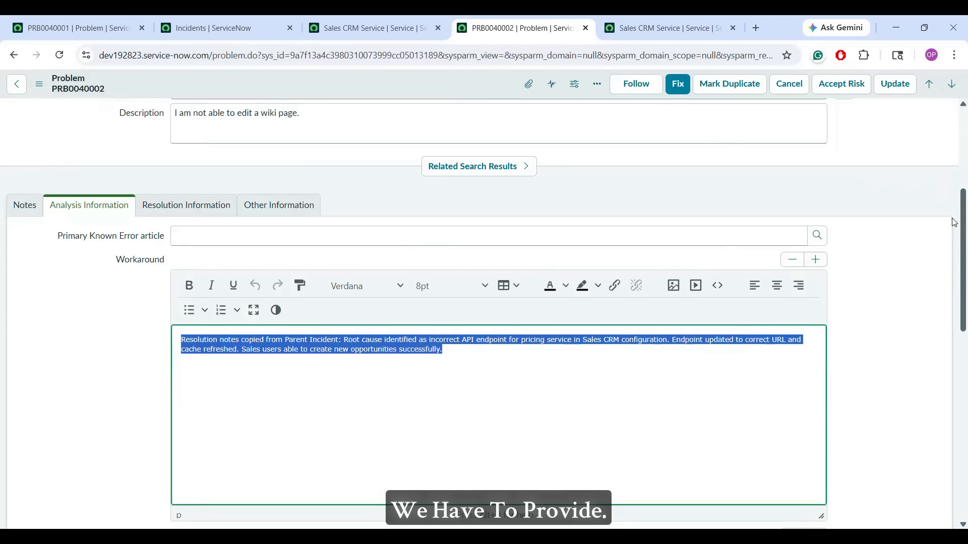
{"action": "left_click_drag", "start_coordinate": [954, 223], "coordinate": [954, 312]}
{"action": "left_click", "coordinate": [581, 378]}
{"action": "left_click_drag", "start_coordinate": [955, 321], "coordinate": [954, 268]}
{"action": "left_click", "coordinate": [492, 268]}
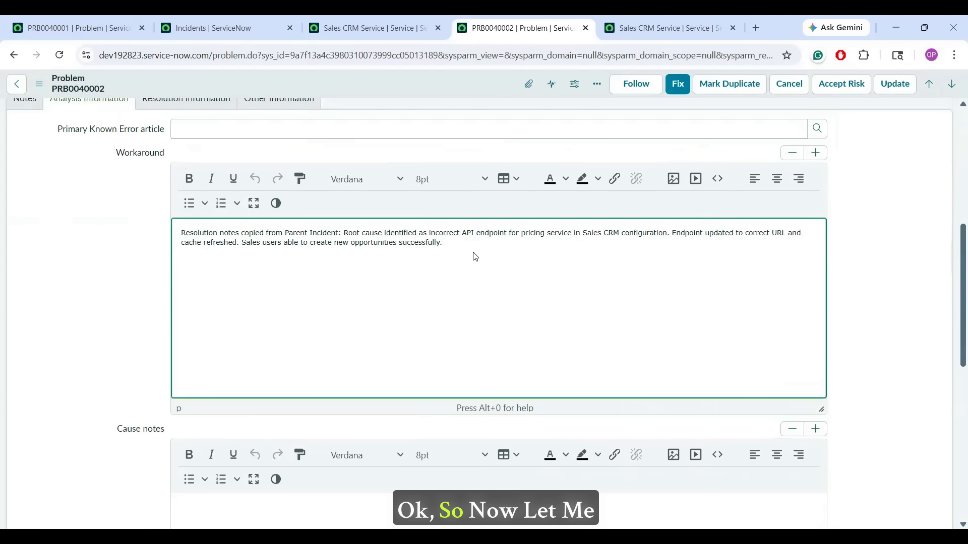
{"action": "key", "text": "ctrl+a"}
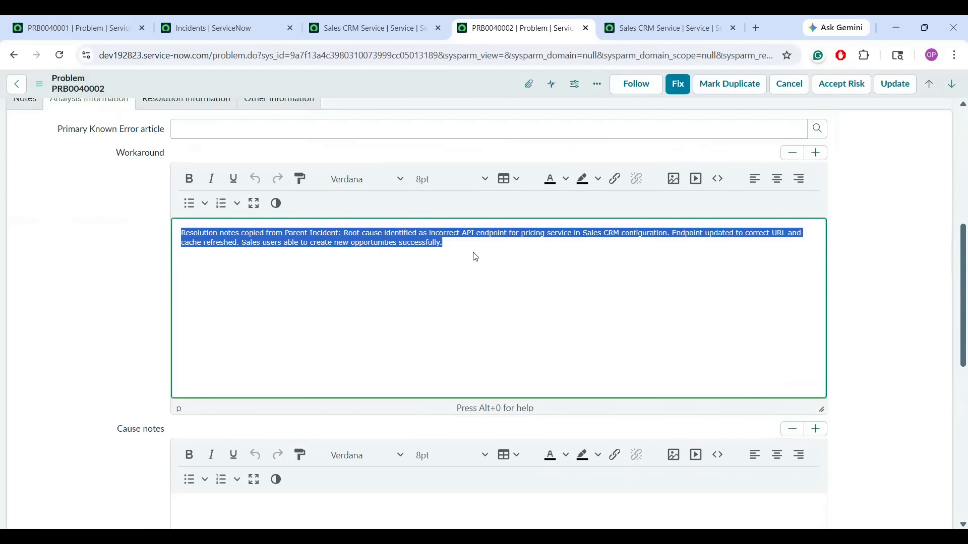
{"action": "key", "text": "BackSpace"}
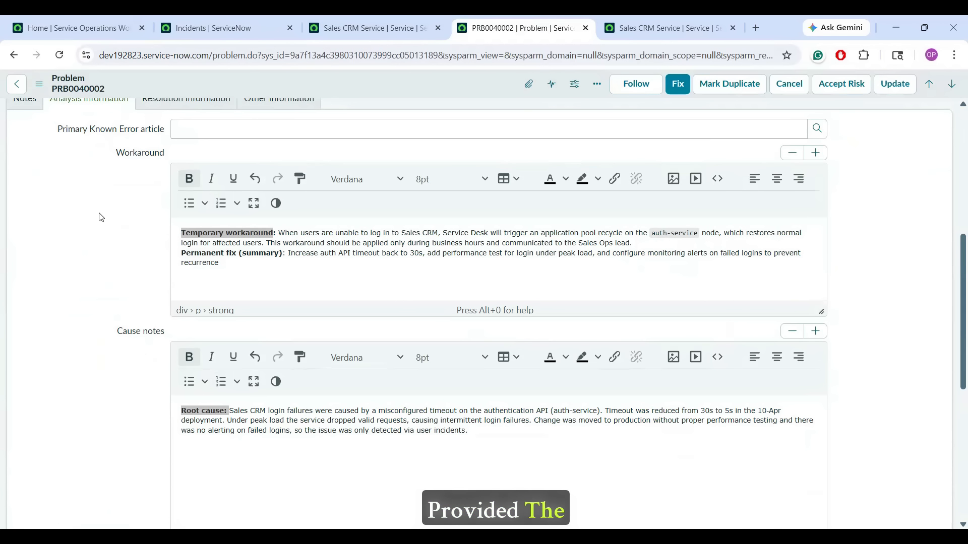
- Review the permanent fix summary and root cause in the analysis information, and the fix notes in the resolution information
{"action": "triple_click", "coordinate": [249, 254]}
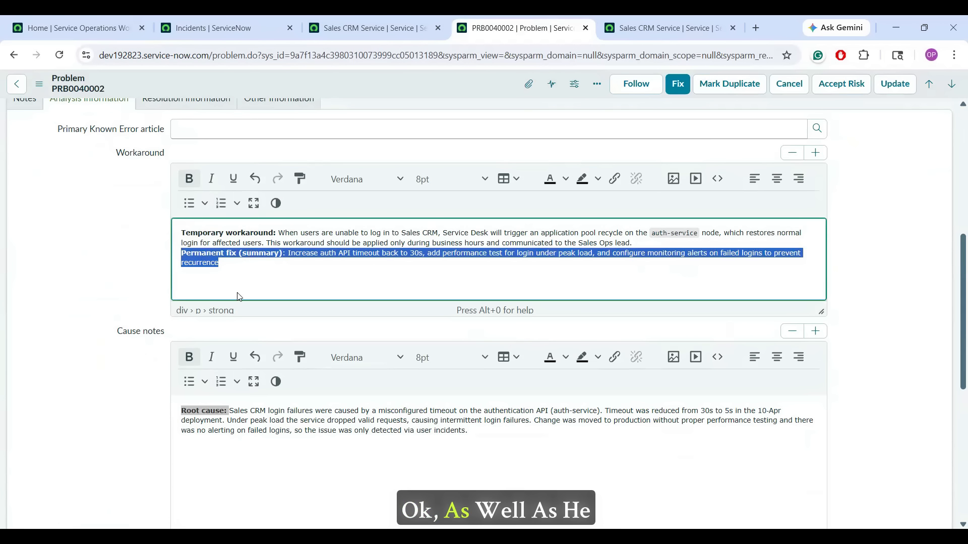
{"action": "double_click", "coordinate": [191, 412]}
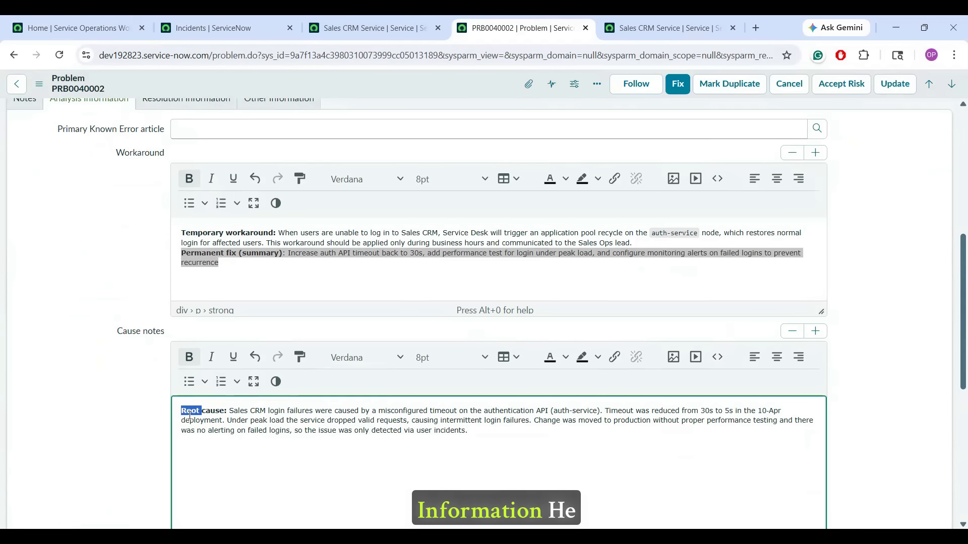
{"action": "left_click", "coordinate": [85, 320]}
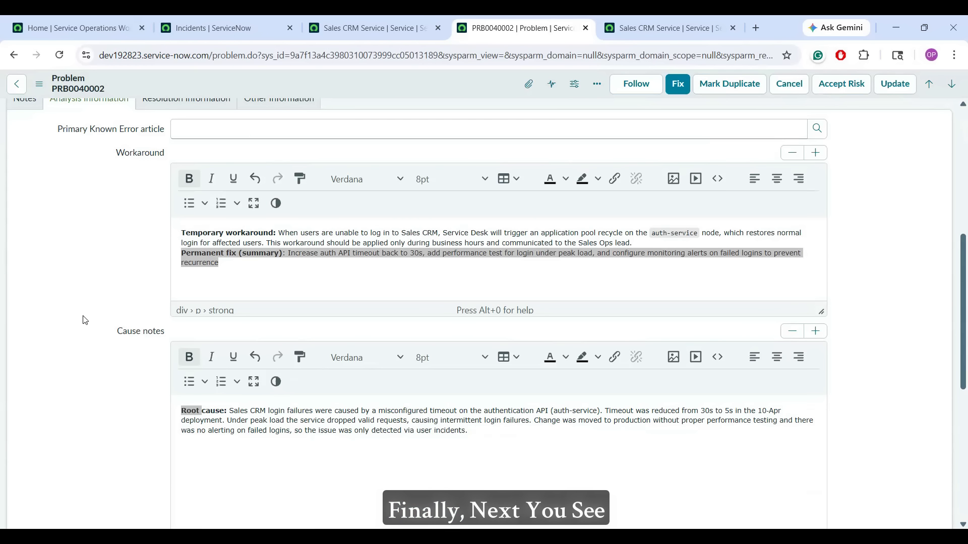
{"action": "scroll", "coordinate": [85, 321], "scroll_direction": "up", "scroll_amount": 1}
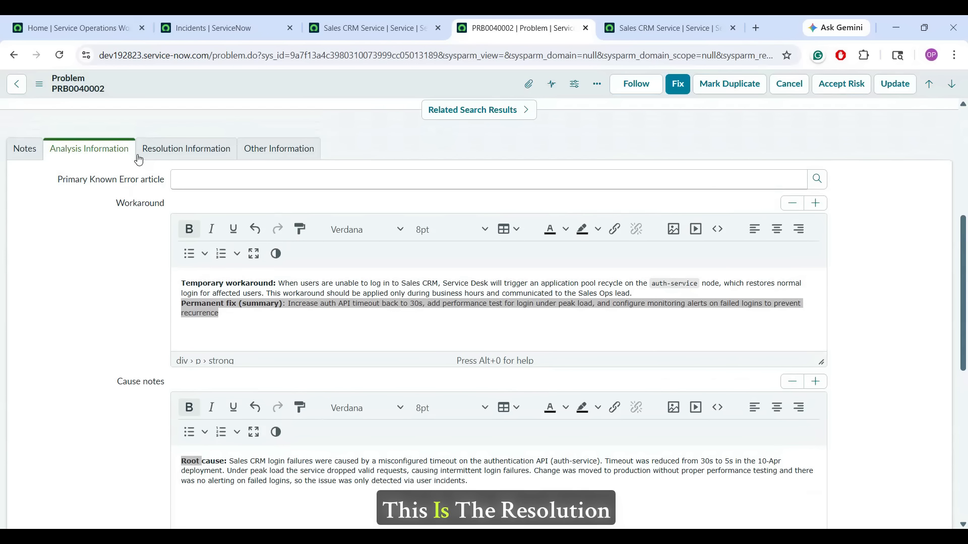
{"action": "left_click", "coordinate": [167, 152]}
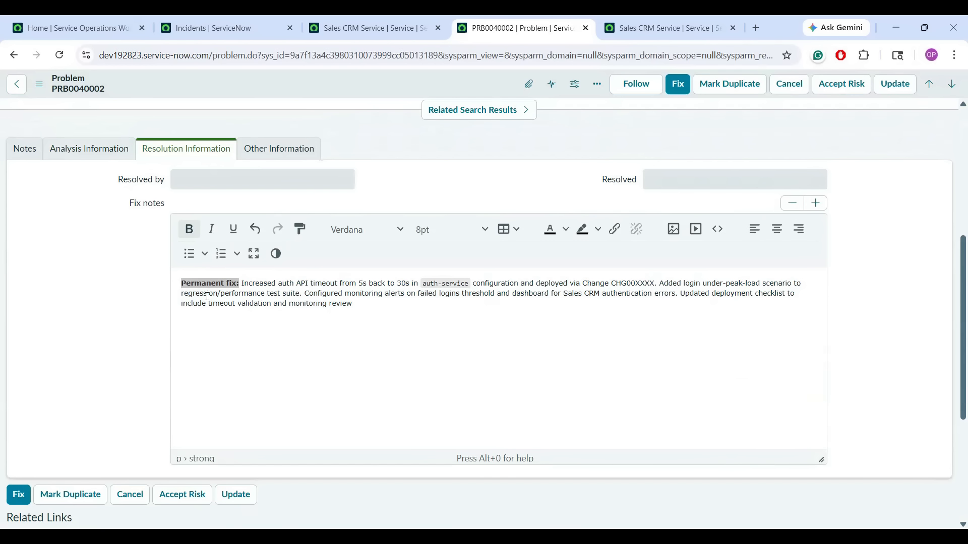
{"action": "left_click_drag", "start_coordinate": [356, 303], "coordinate": [253, 286]}
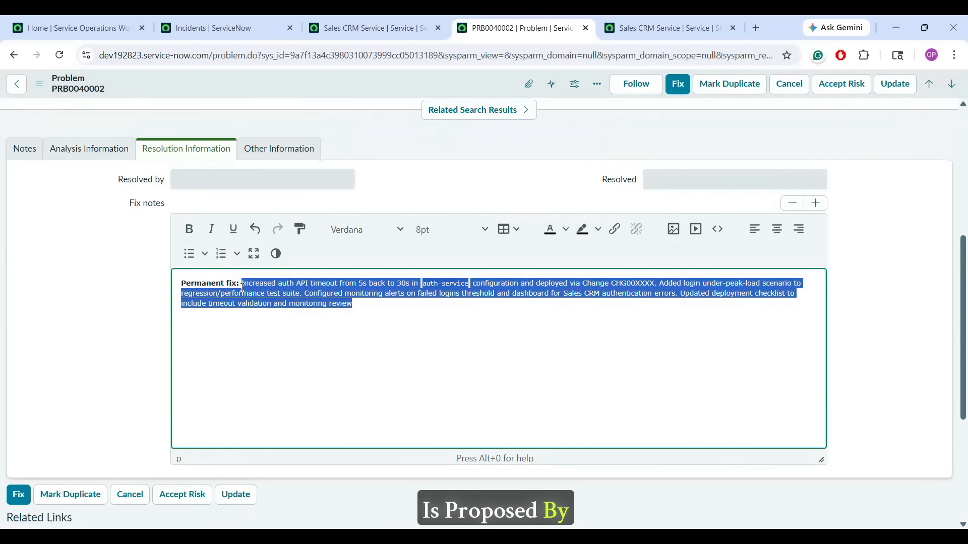
- Recheck the problem's analysis information and move the problem from Root Cause Analysis to Fix in Progress
{"action": "left_click", "coordinate": [127, 348]}
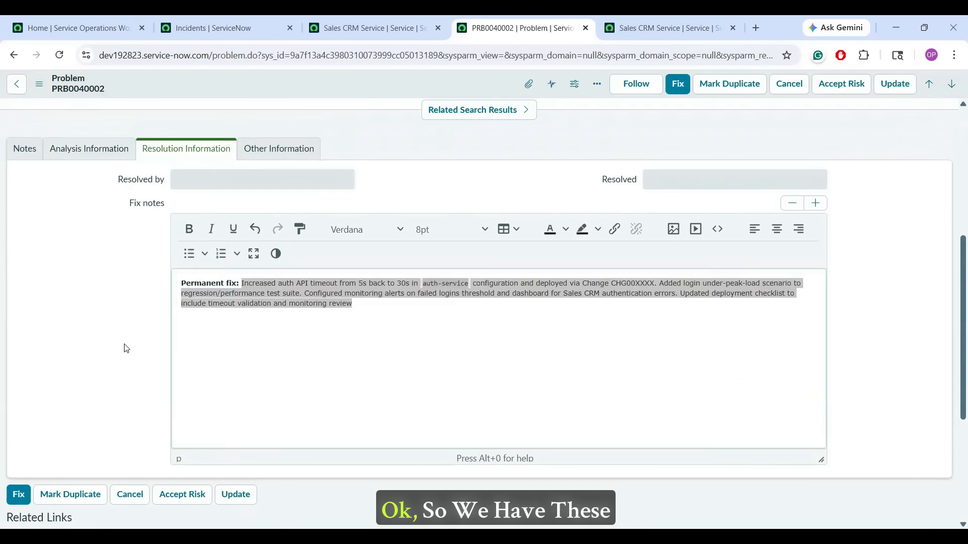
{"action": "left_click", "coordinate": [66, 157]}
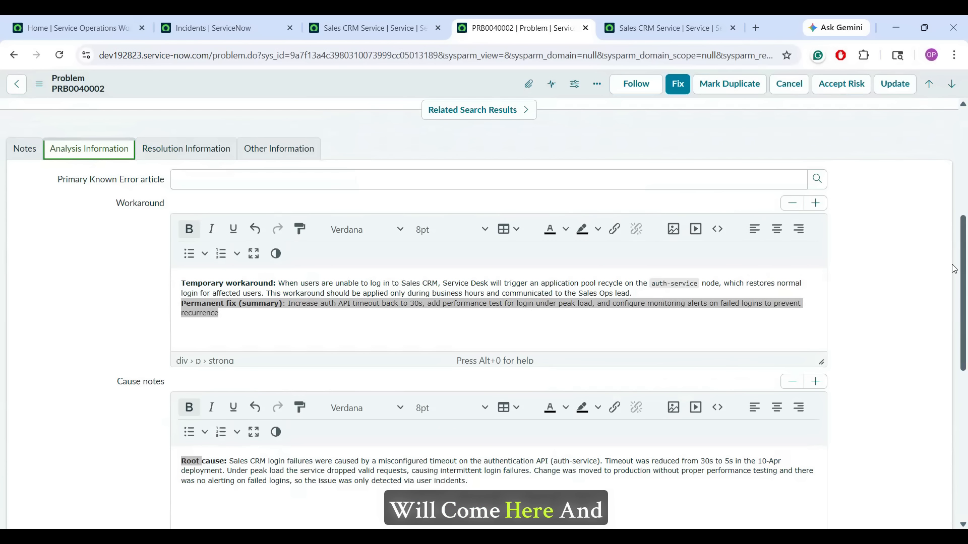
{"action": "scroll", "coordinate": [954, 268], "scroll_direction": "up", "scroll_amount": 6}
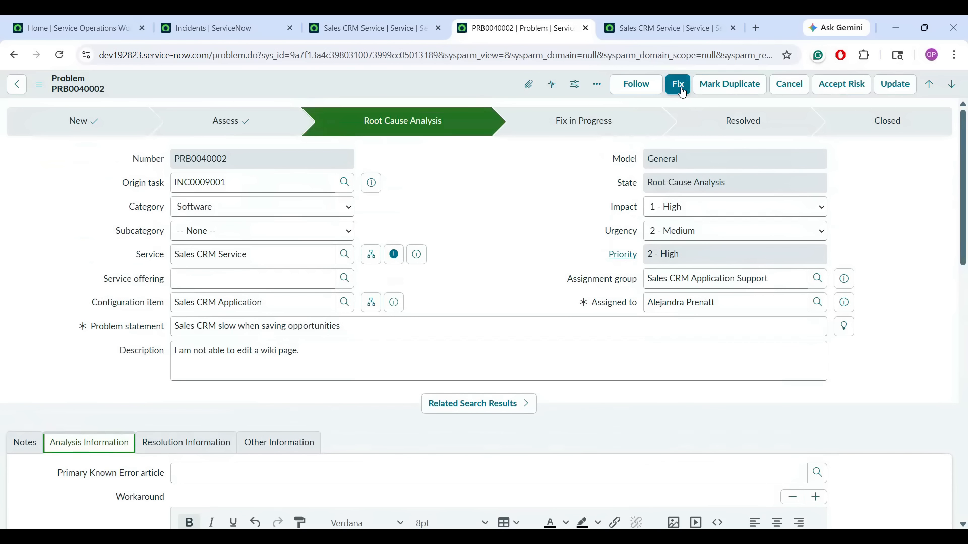
{"action": "left_click", "coordinate": [681, 87]}
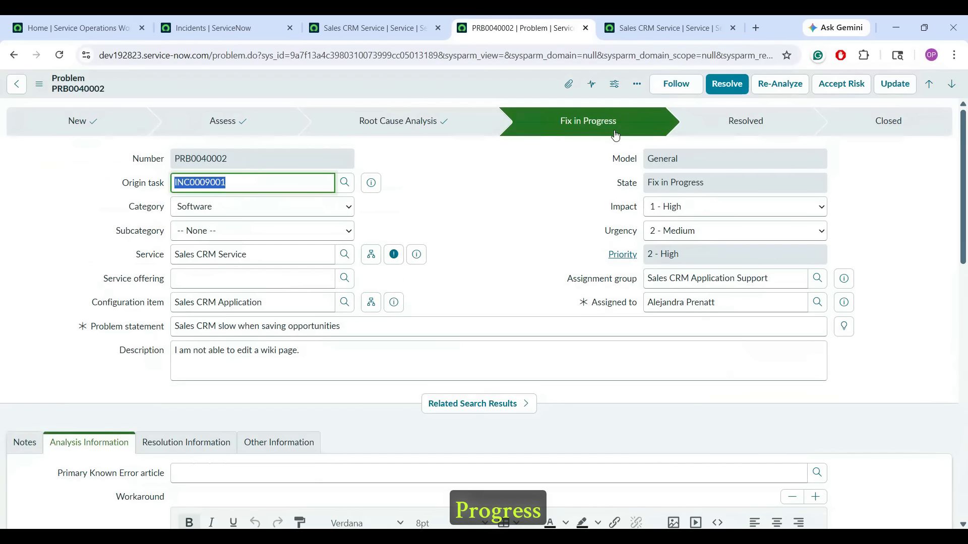
{"action": "left_click", "coordinate": [503, 188]}
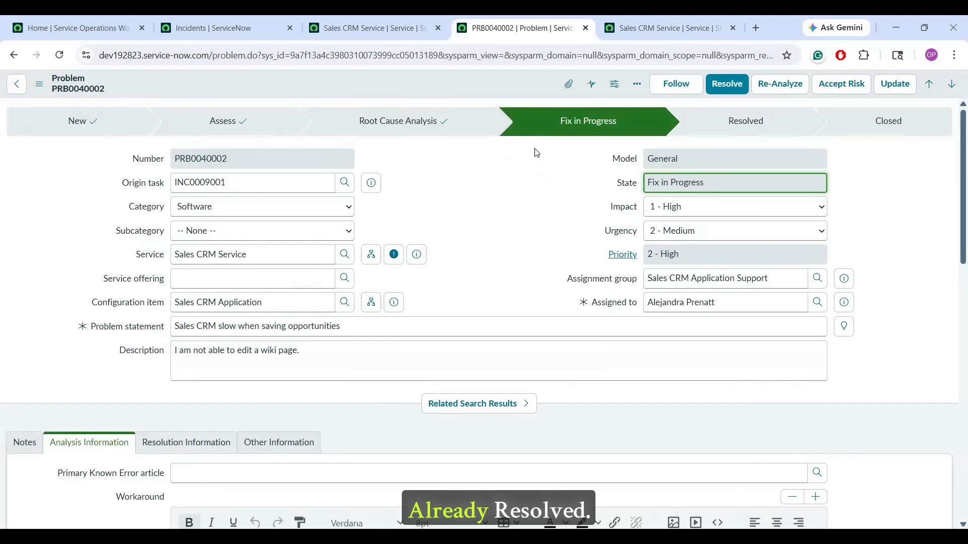
- Create a normal change request from the problem and return to the problem record
{"action": "right_click", "coordinate": [449, 80]}
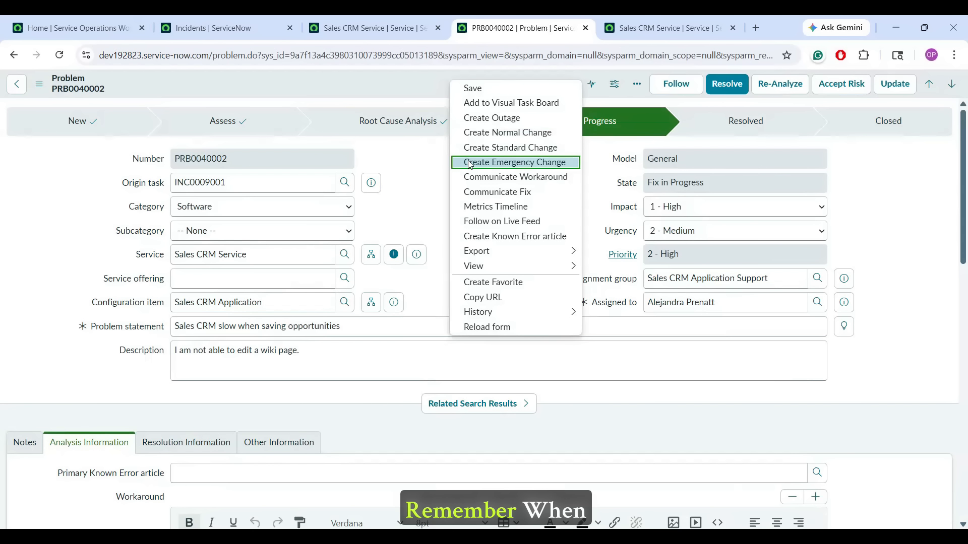
{"action": "left_click", "coordinate": [234, 32]}
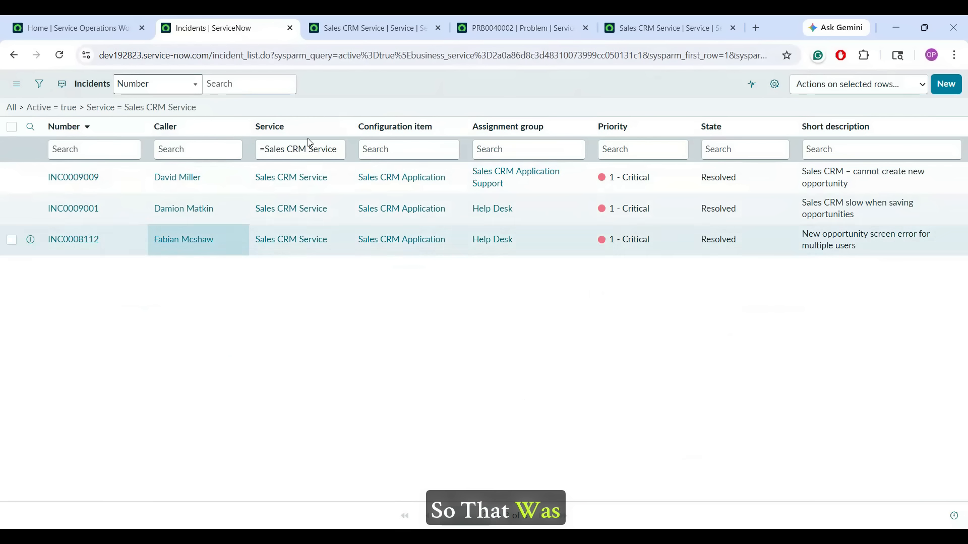
{"action": "left_click", "coordinate": [520, 26]}
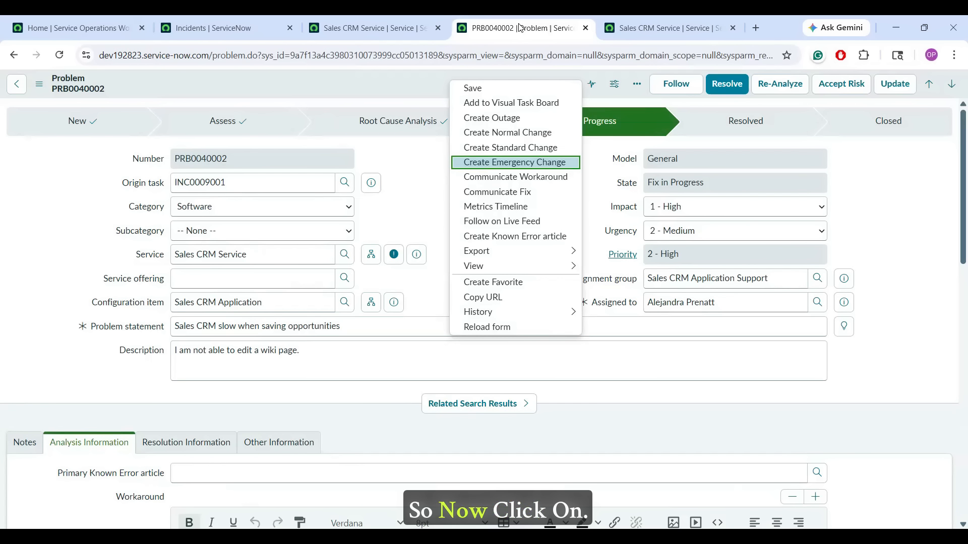
{"action": "left_click", "coordinate": [504, 137]}
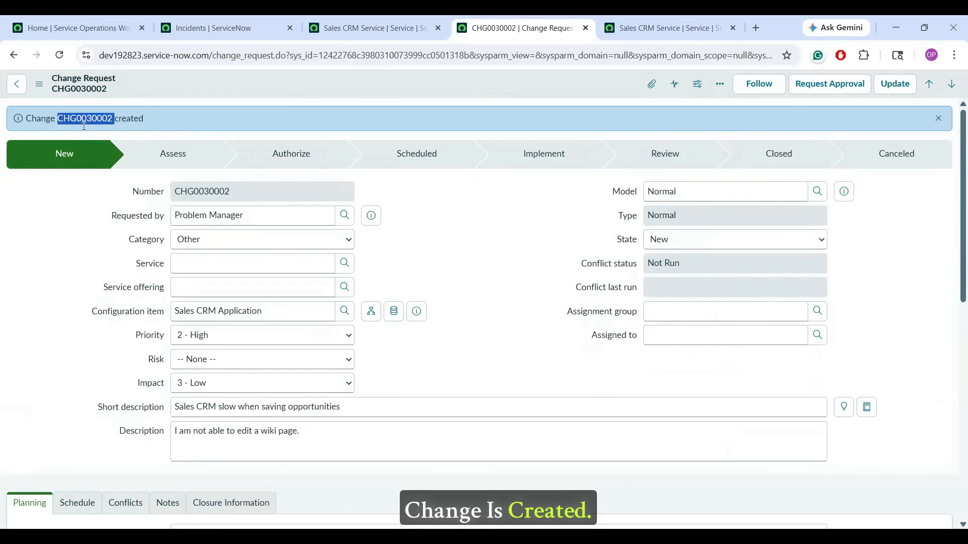
{"action": "left_click", "coordinate": [80, 152]}
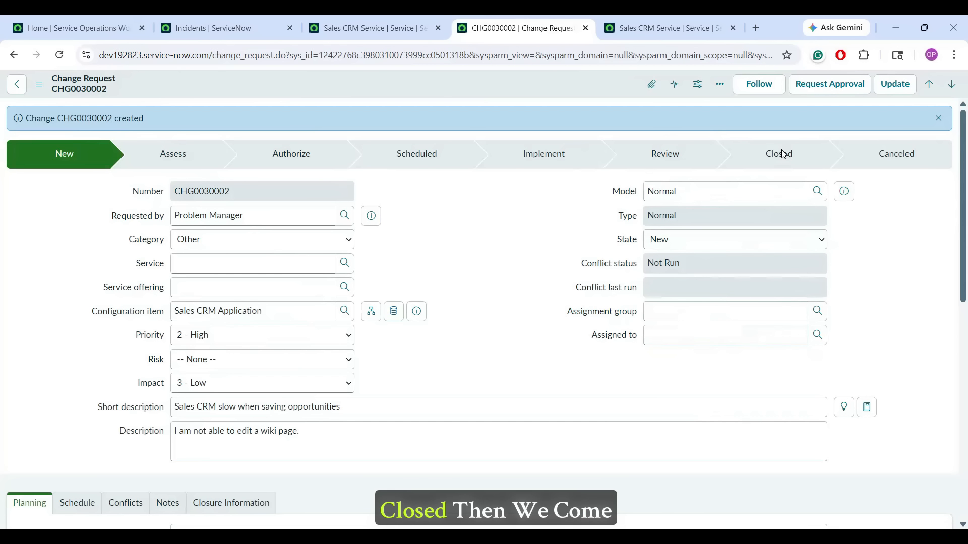
{"action": "left_click", "coordinate": [14, 55]}
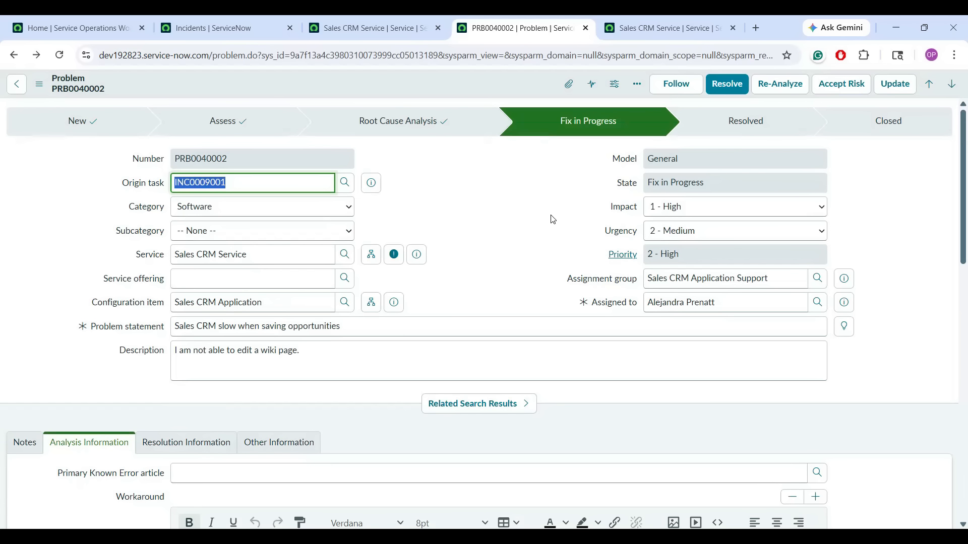
- Accept the problem's risk with the reason "The risk is under control and the impact is covered. We have the backup plan if in case any issue."
{"action": "left_click", "coordinate": [567, 194]}
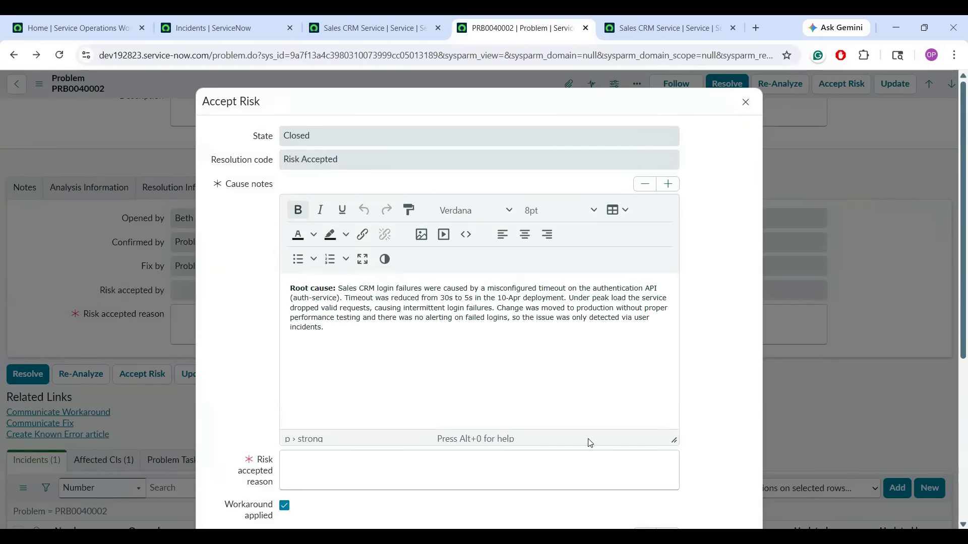
{"action": "left_click", "coordinate": [566, 462]}
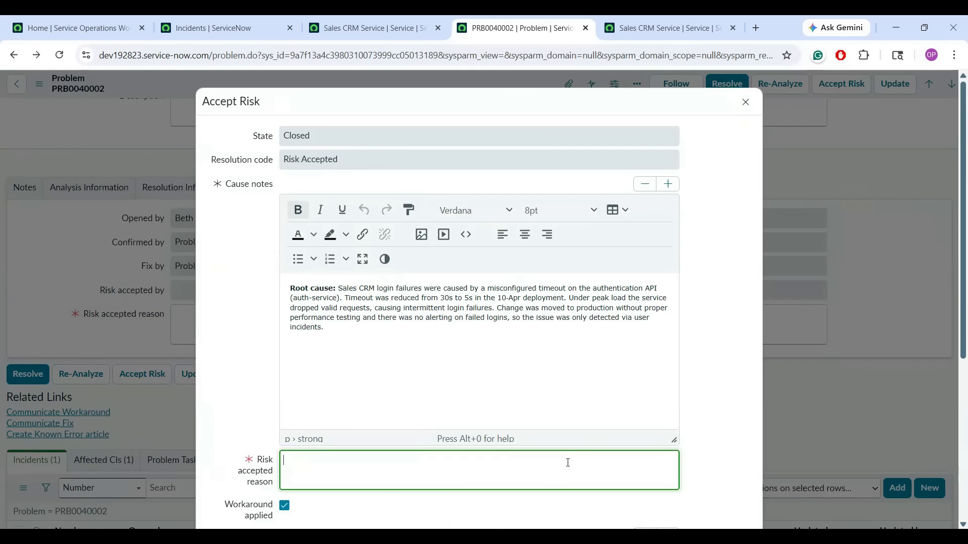
{"action": "type", "text": "The risk is under control and the impact is covered. We have the backup plan if in case any issue."}
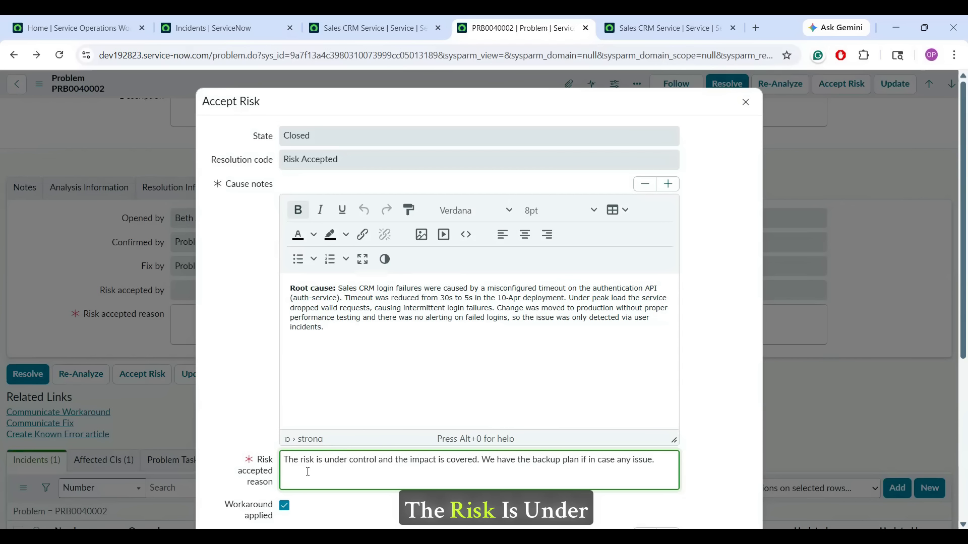
{"action": "left_click_drag", "start_coordinate": [396, 460], "coordinate": [628, 460]}
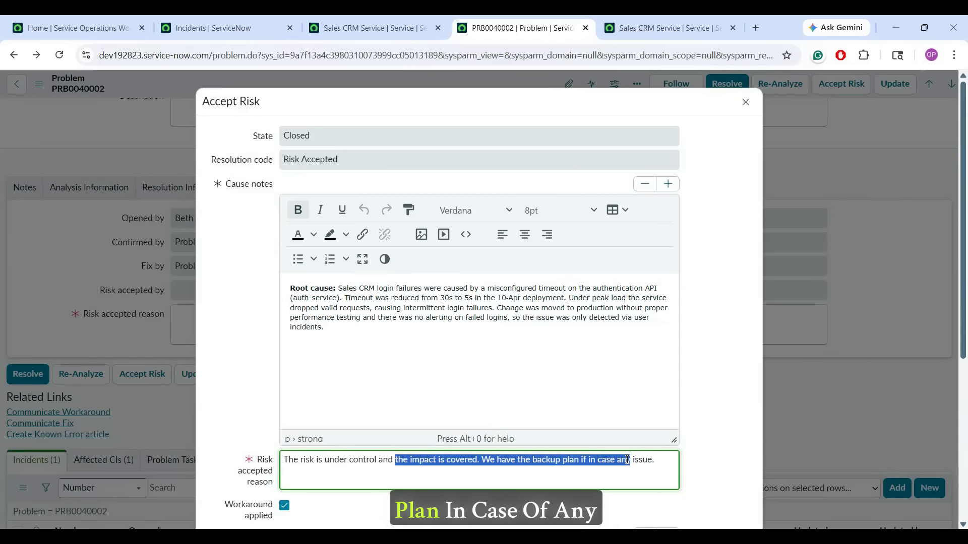
{"action": "left_click", "coordinate": [754, 409]}
{"action": "left_click_drag", "start_coordinate": [954, 264], "coordinate": [954, 341]}
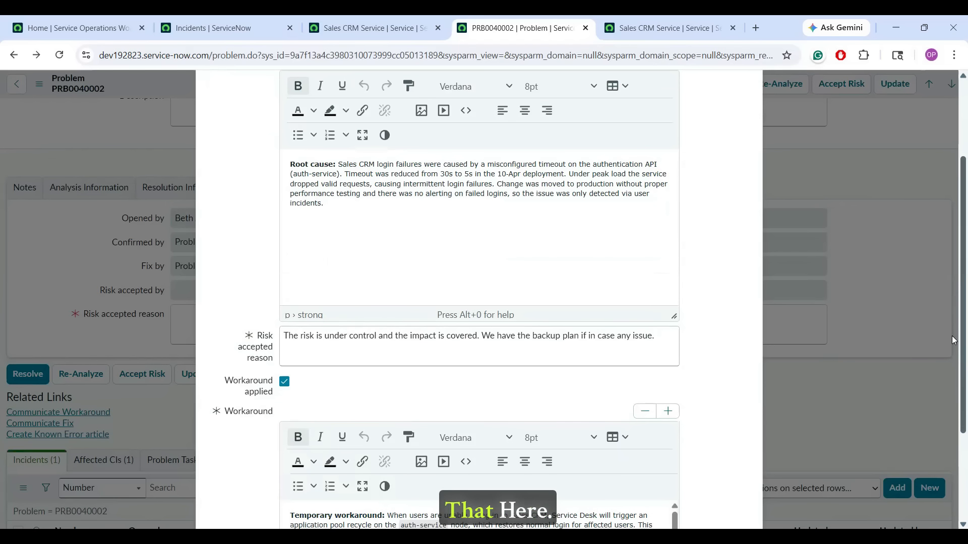
{"action": "left_click_drag", "start_coordinate": [954, 403], "coordinate": [954, 477]}
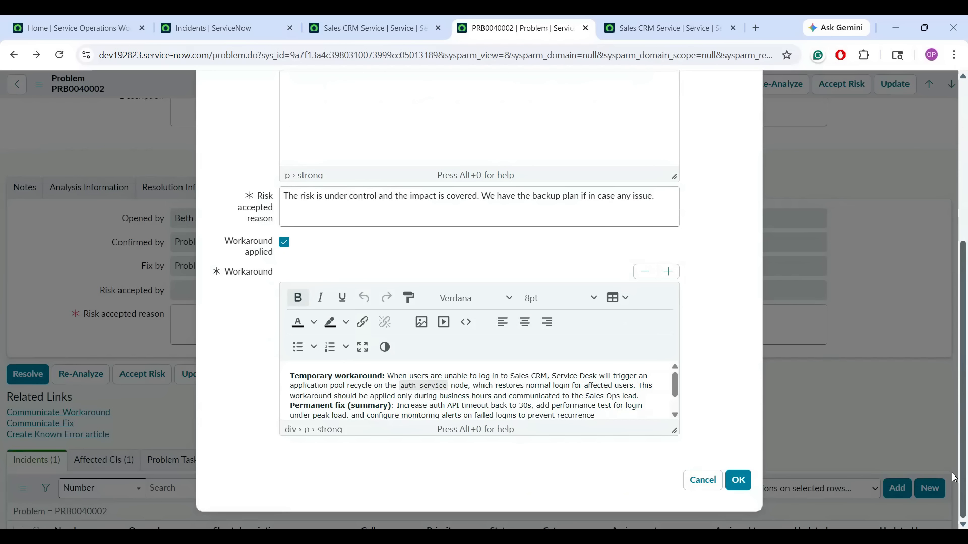
{"action": "left_click", "coordinate": [739, 482]}
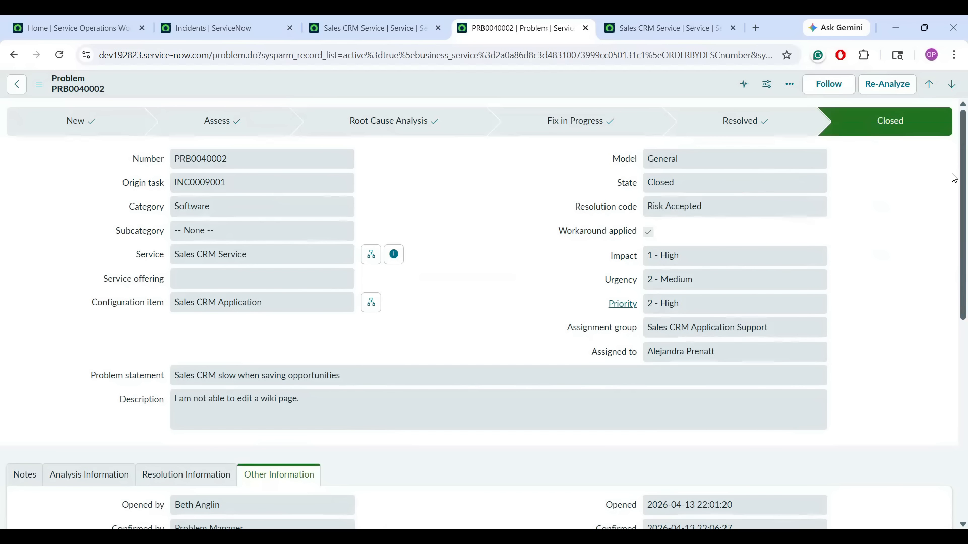
- Examine the closed problem's state, resolution code and other information, and the workaround and cause notes in its analysis information
{"action": "scroll", "coordinate": [954, 185], "scroll_direction": "down", "scroll_amount": 1}
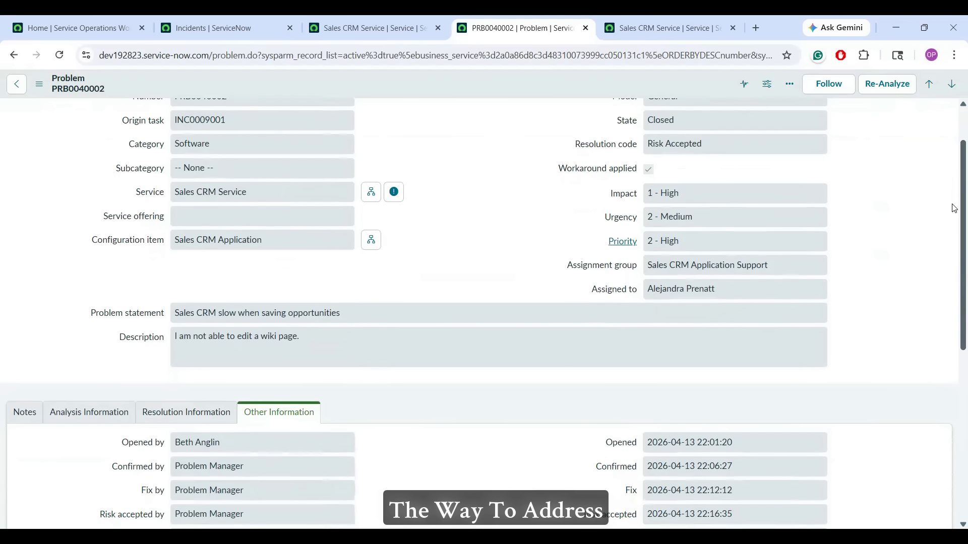
{"action": "scroll", "coordinate": [955, 242], "scroll_direction": "down", "scroll_amount": 2}
{"action": "left_click_drag", "start_coordinate": [171, 342], "coordinate": [523, 441]}
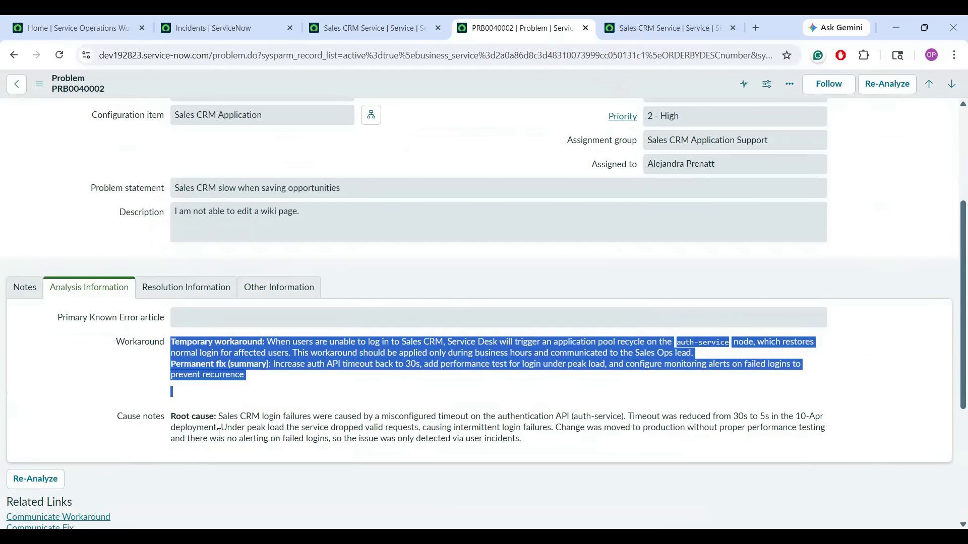
{"action": "left_click", "coordinate": [498, 200]}
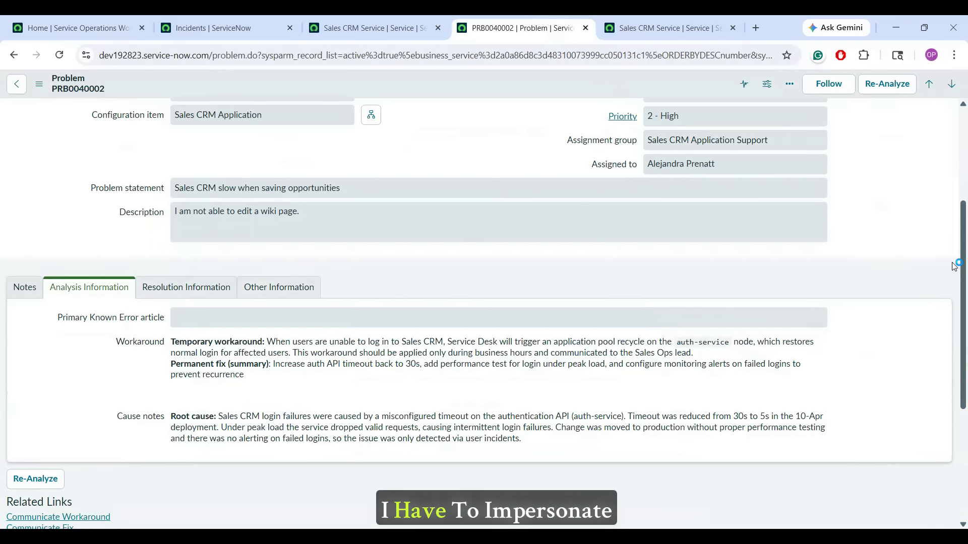
{"action": "scroll", "coordinate": [954, 217], "scroll_direction": "up", "scroll_amount": 3}
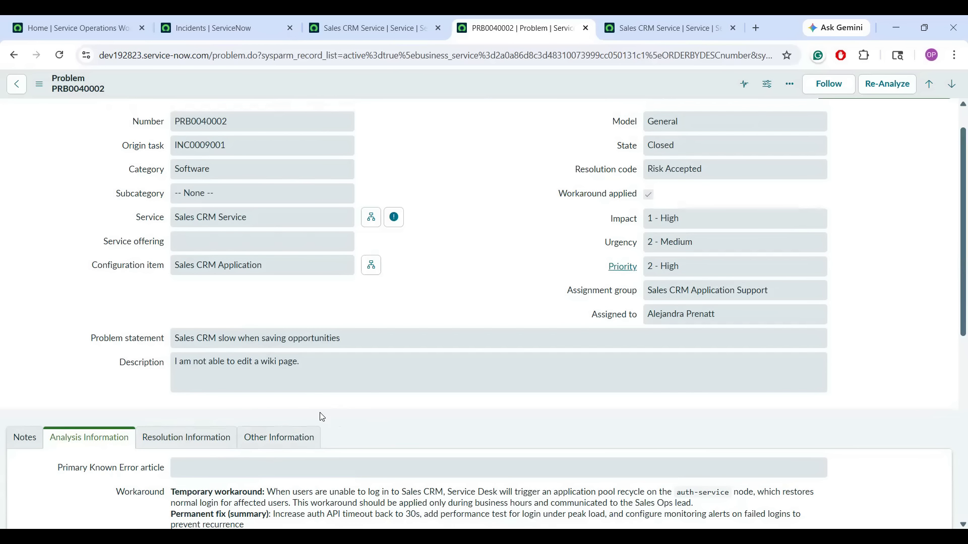
{"action": "scroll", "coordinate": [322, 417], "scroll_direction": "down", "scroll_amount": 3}
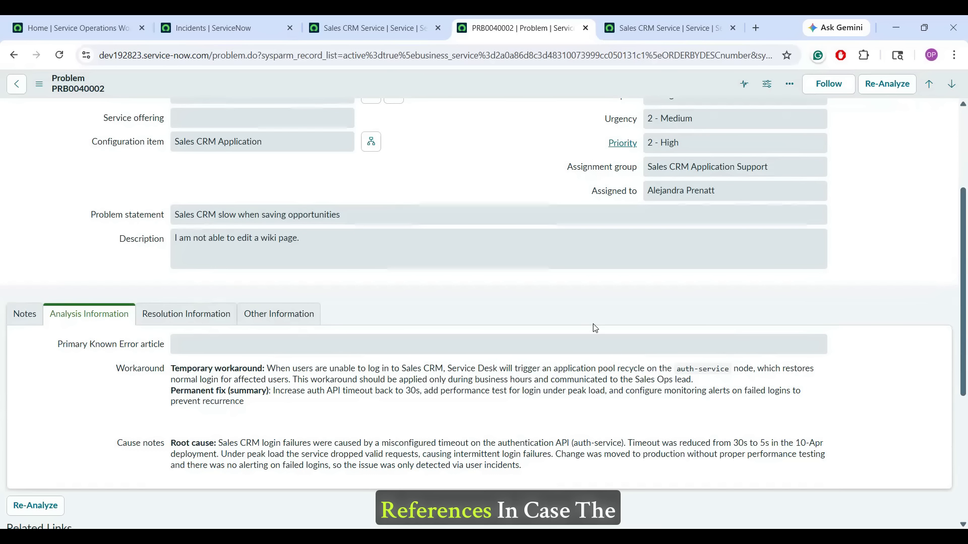
{"action": "scroll", "coordinate": [955, 254], "scroll_direction": "up", "scroll_amount": 4}
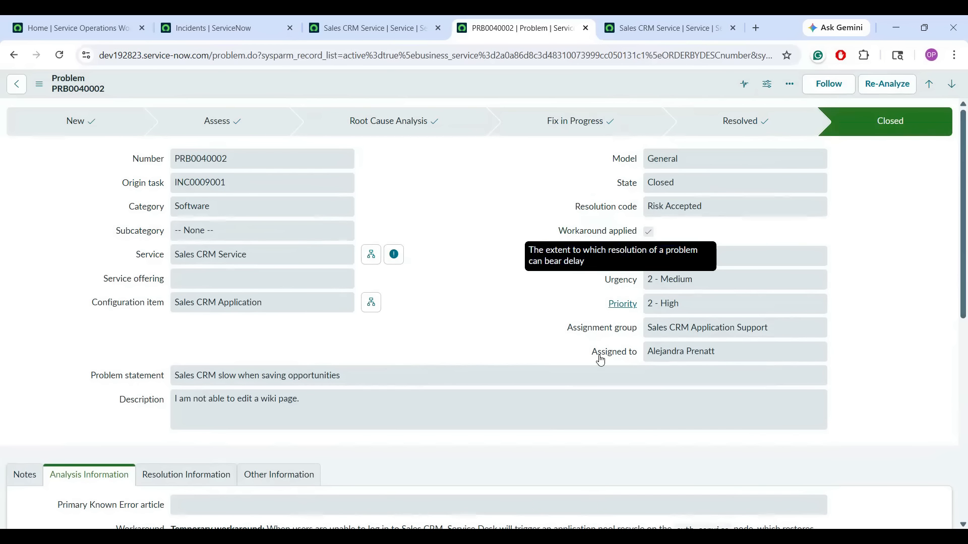
{"action": "left_click", "coordinate": [528, 281]}
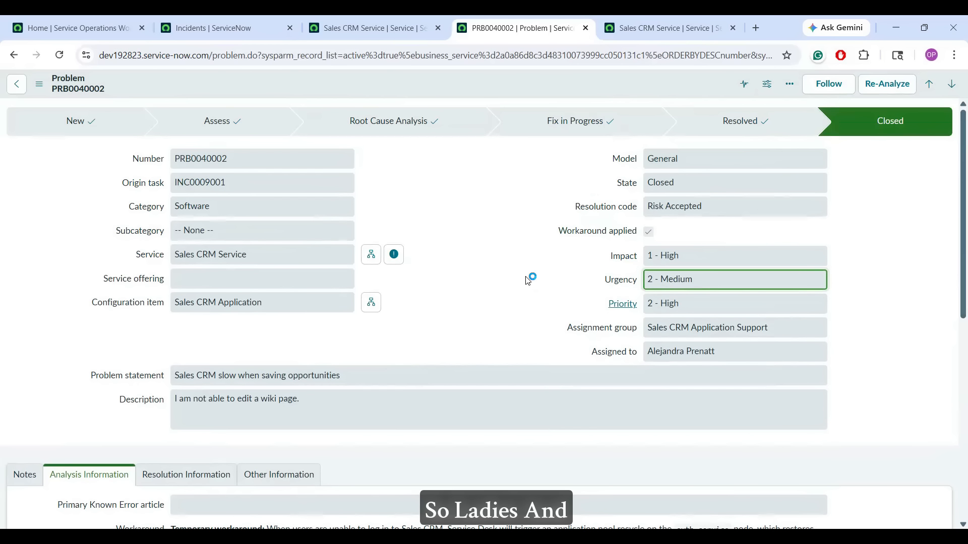